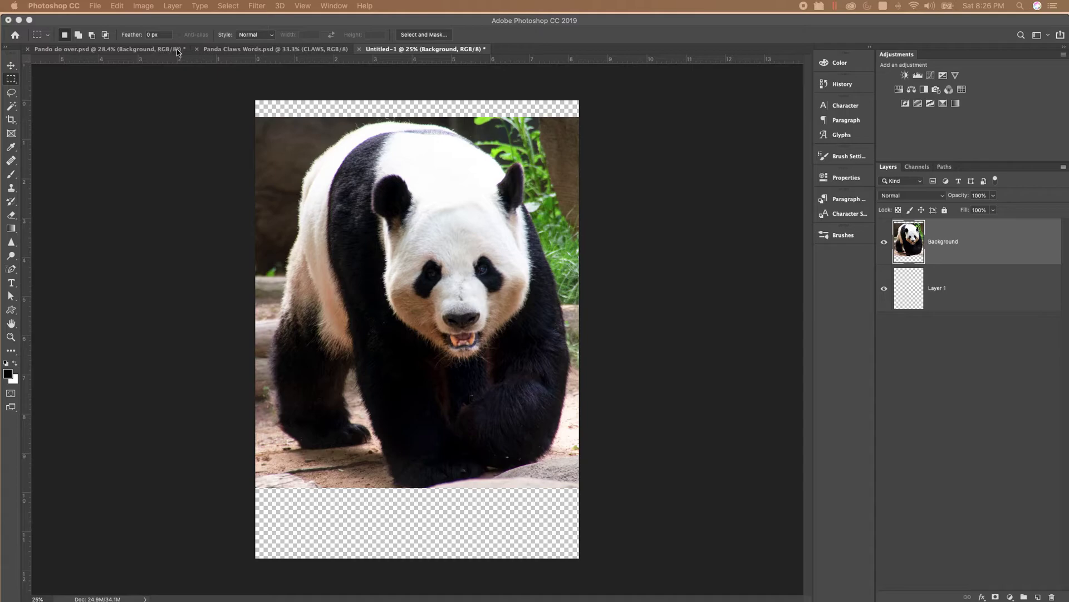
- In Pando do over.psd, show the Background copy 5, Layer 1, Layer 2, PANDA and CLAWS layers to examine the finished poster
{"action": "left_click", "coordinate": [161, 49]}
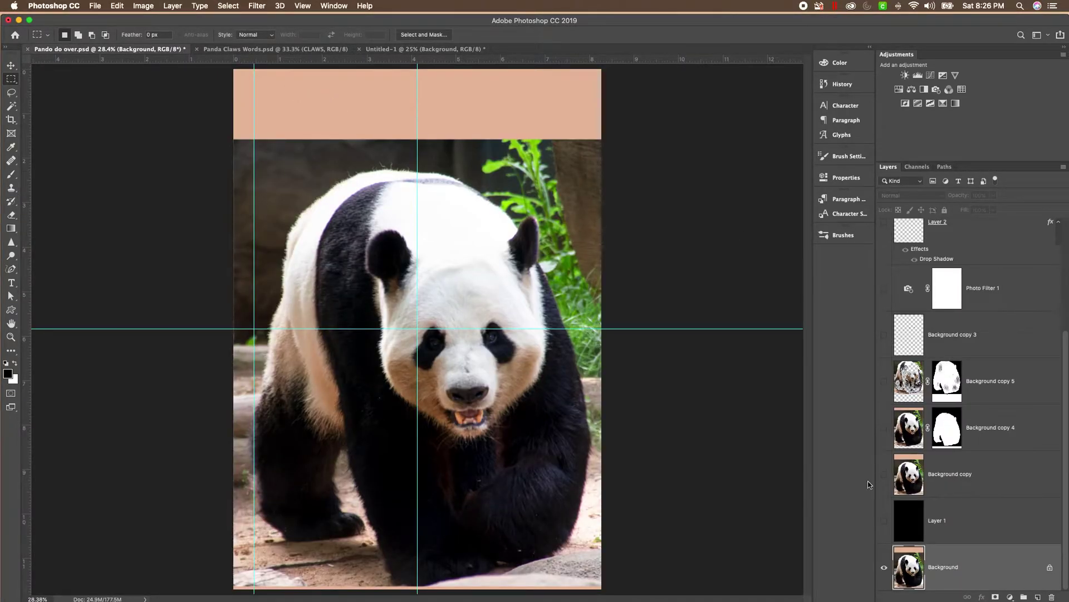
{"action": "left_click", "coordinate": [884, 381]}
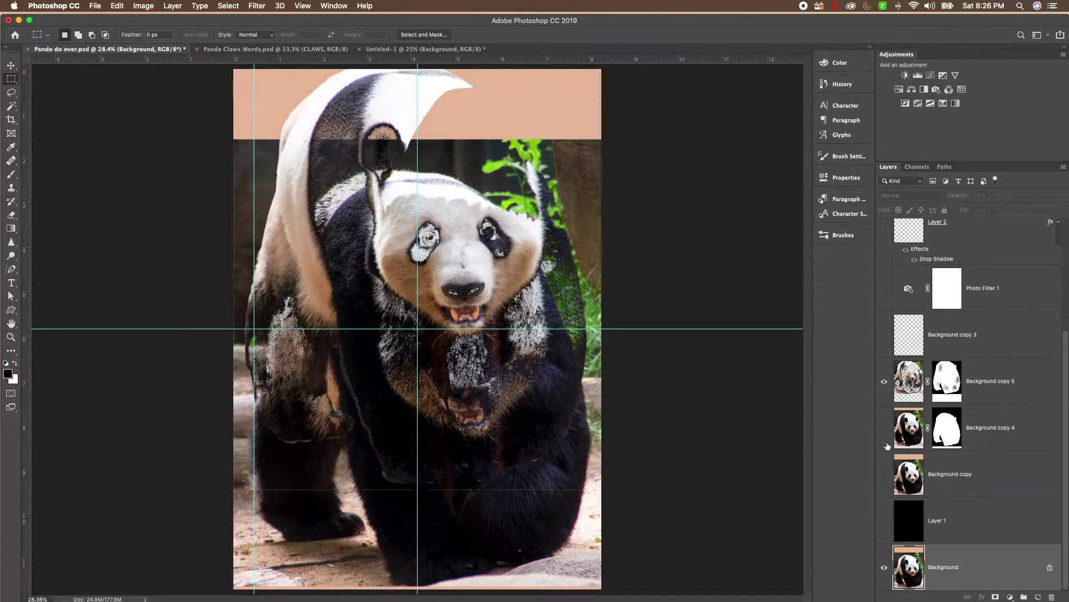
{"action": "left_click", "coordinate": [886, 520]}
{"action": "scroll", "coordinate": [889, 336], "scroll_direction": "up", "scroll_amount": 3}
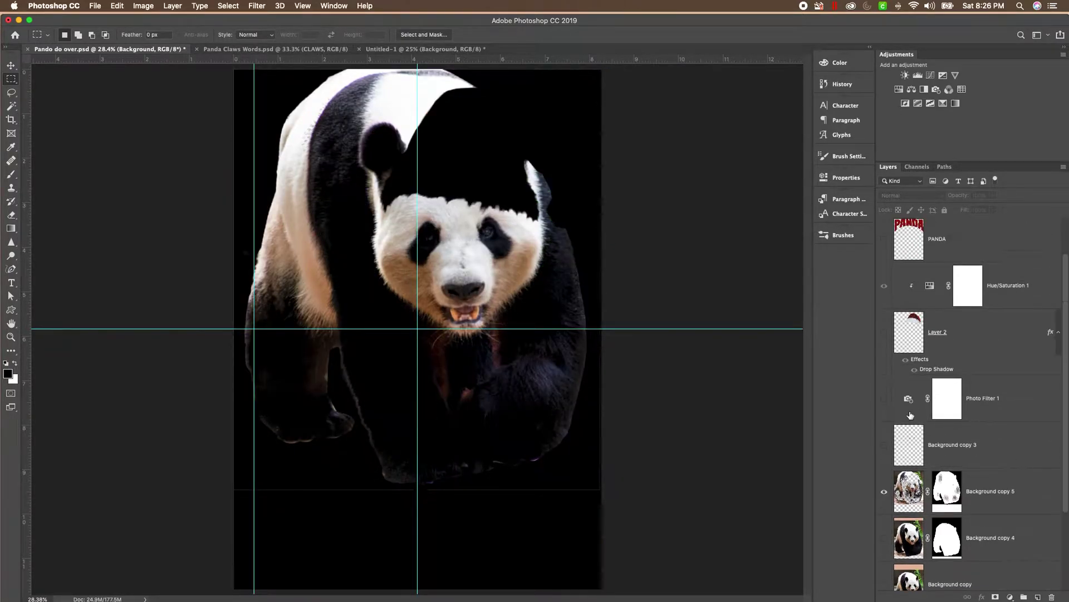
{"action": "left_click", "coordinate": [889, 336]}
{"action": "left_click", "coordinate": [884, 238]}
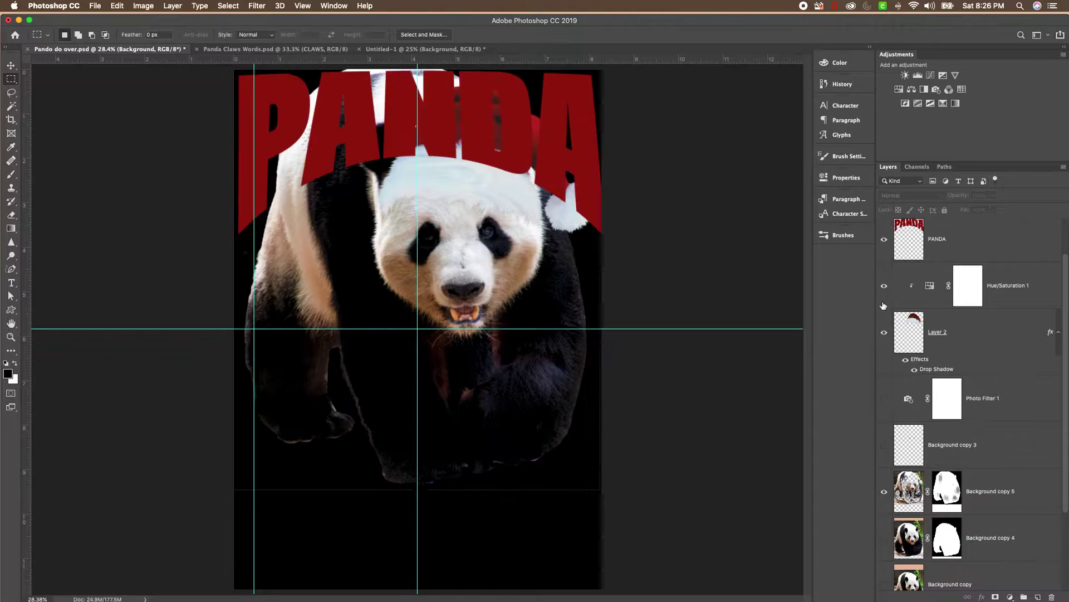
{"action": "scroll", "coordinate": [882, 332], "scroll_direction": "down", "scroll_amount": 1}
{"action": "scroll", "coordinate": [882, 332], "scroll_direction": "down", "scroll_amount": 2}
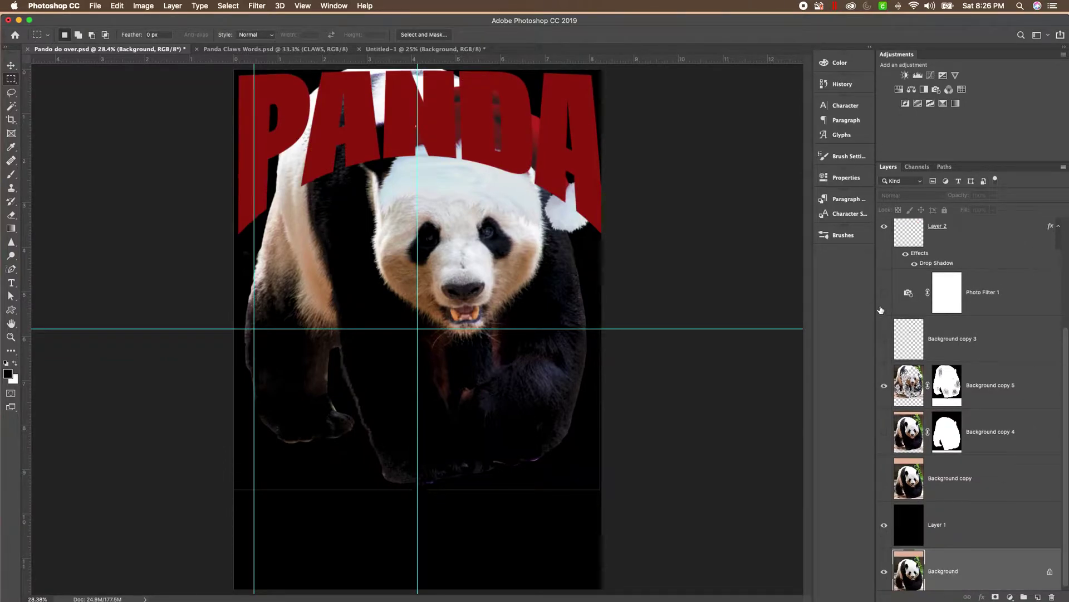
{"action": "scroll", "coordinate": [881, 310], "scroll_direction": "up", "scroll_amount": 4}
{"action": "left_click", "coordinate": [883, 241]}
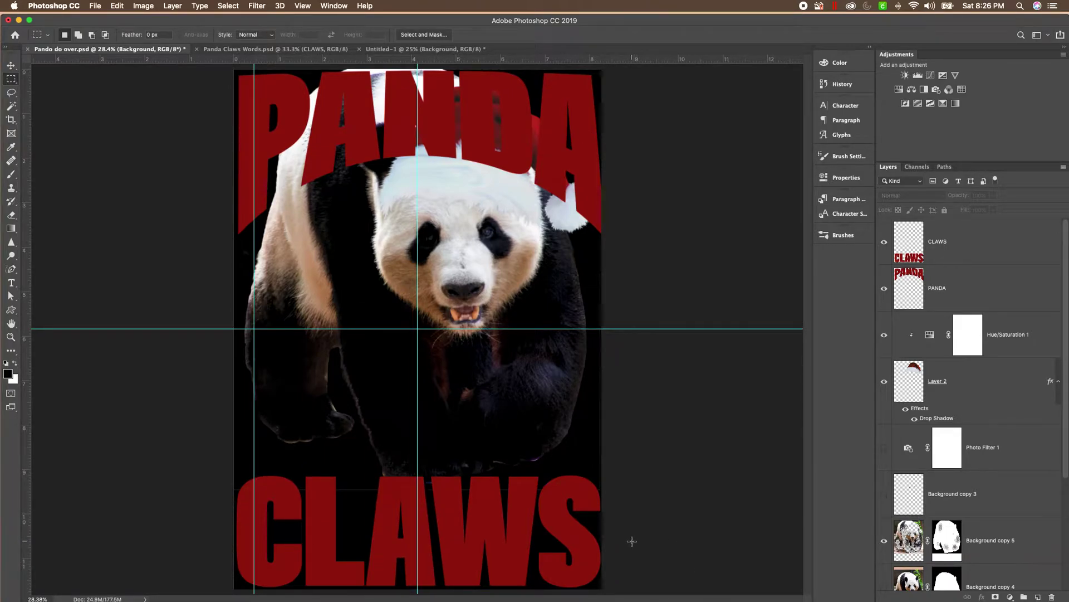
- Return to the Untitled-1 document, open the panda photo in Select and Mask, and lower the preview transparency to about 6%
{"action": "left_click", "coordinate": [386, 50]}
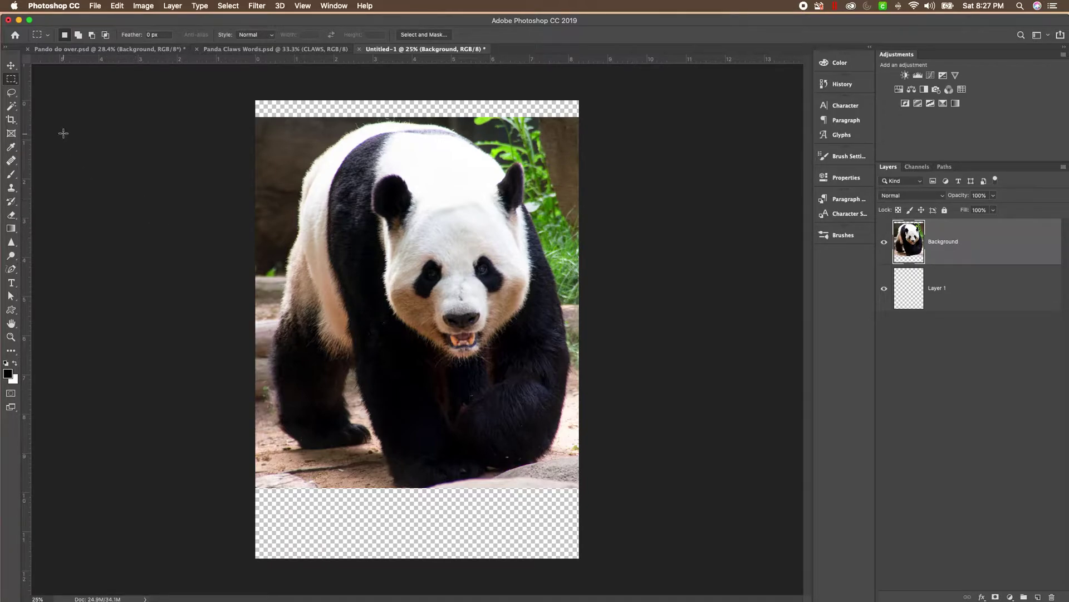
{"action": "left_click", "coordinate": [11, 105]}
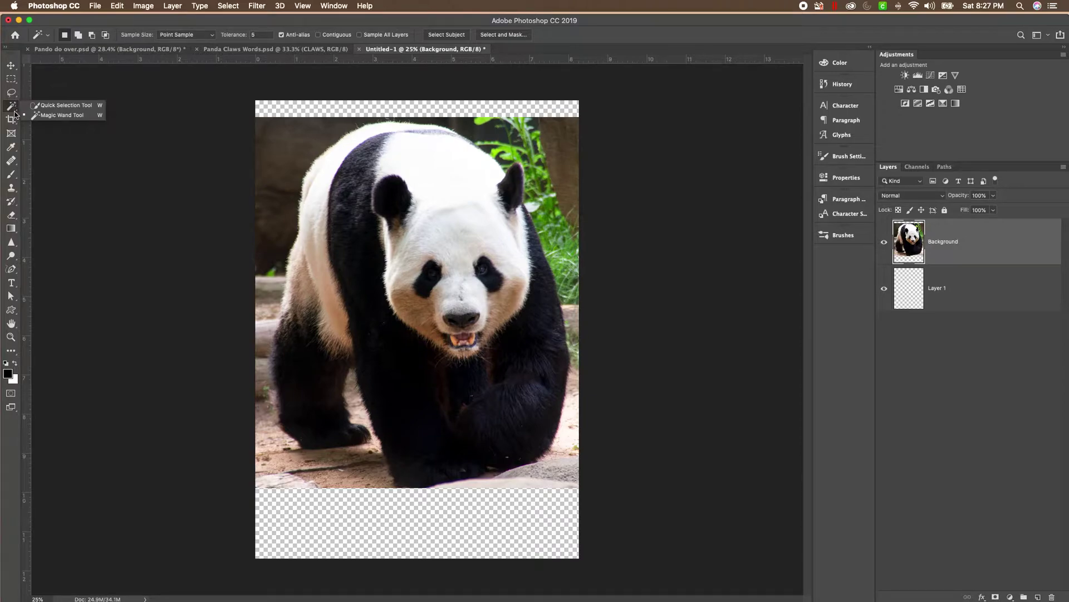
{"action": "left_click", "coordinate": [60, 115]}
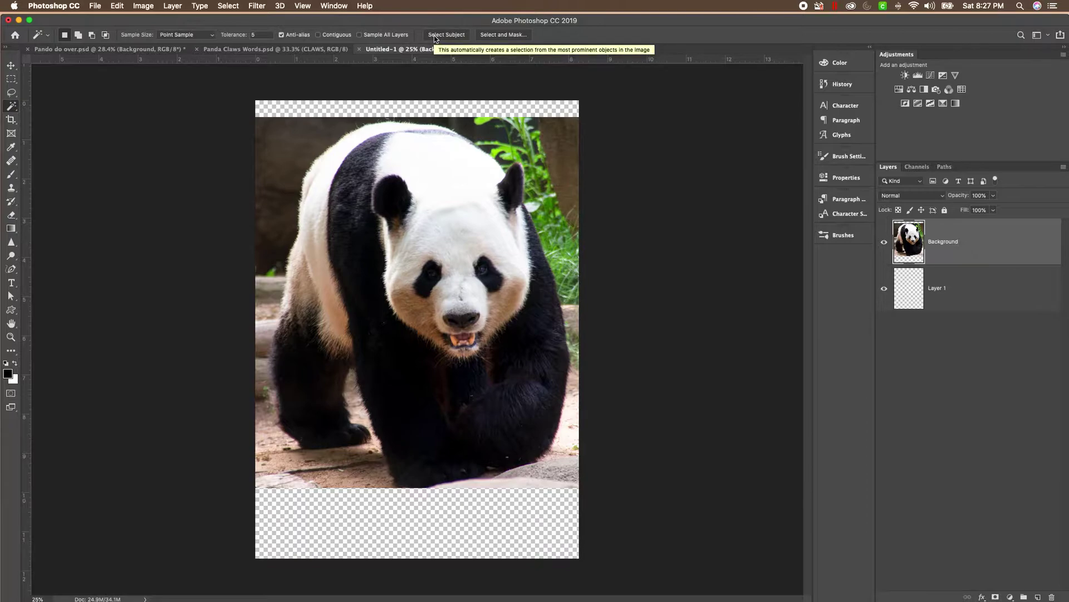
{"action": "left_click", "coordinate": [503, 35]}
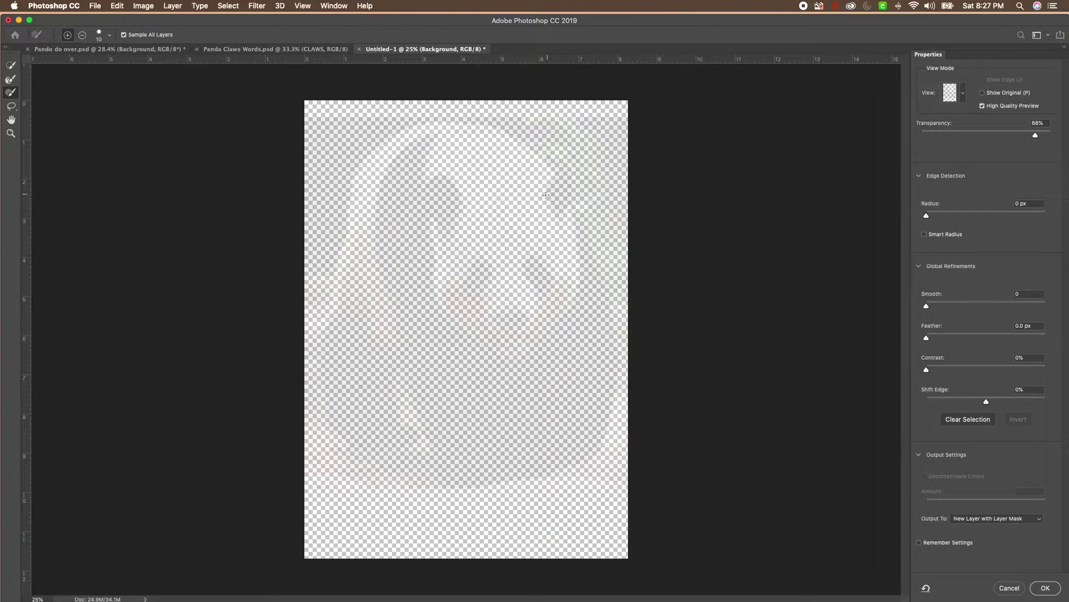
{"action": "left_click_drag", "start_coordinate": [1035, 135], "coordinate": [929, 138]}
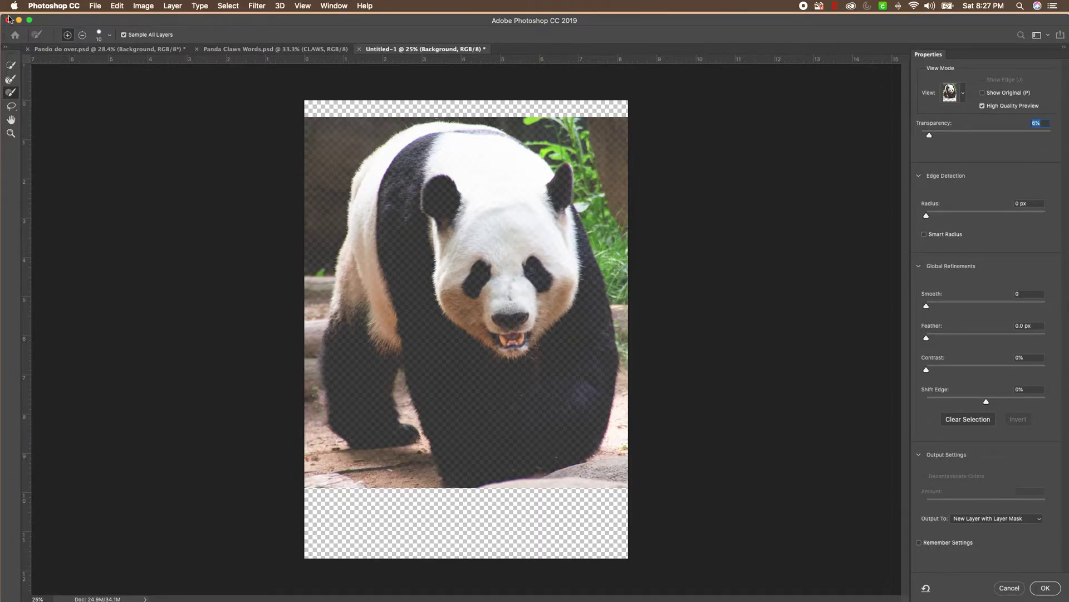
- Select the panda automatically with Select Subject and raise the preview transparency to 100%
{"action": "left_click", "coordinate": [12, 68]}
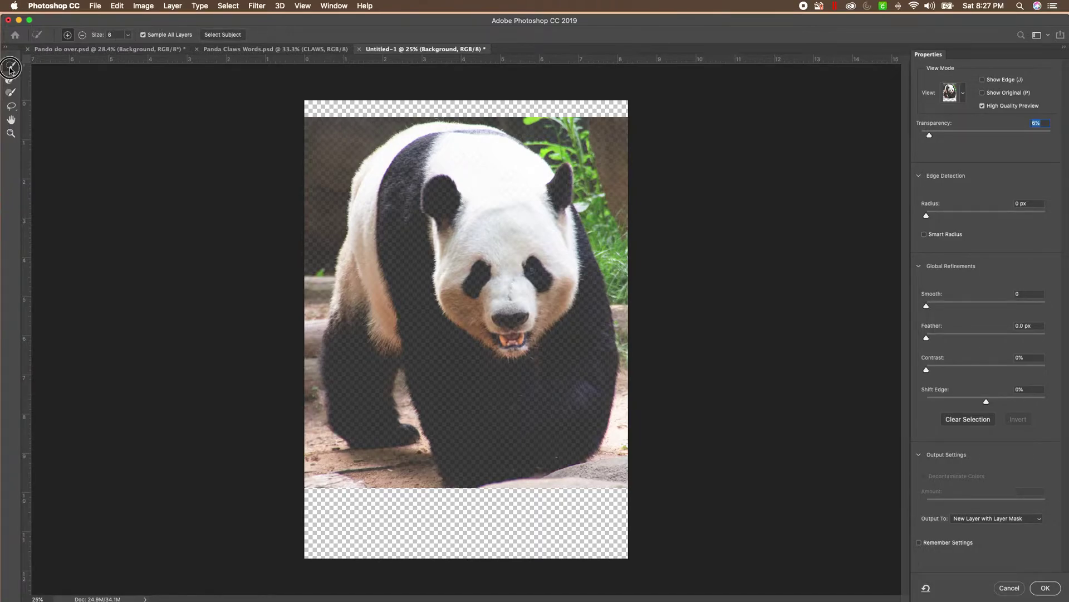
{"action": "left_click", "coordinate": [220, 37]}
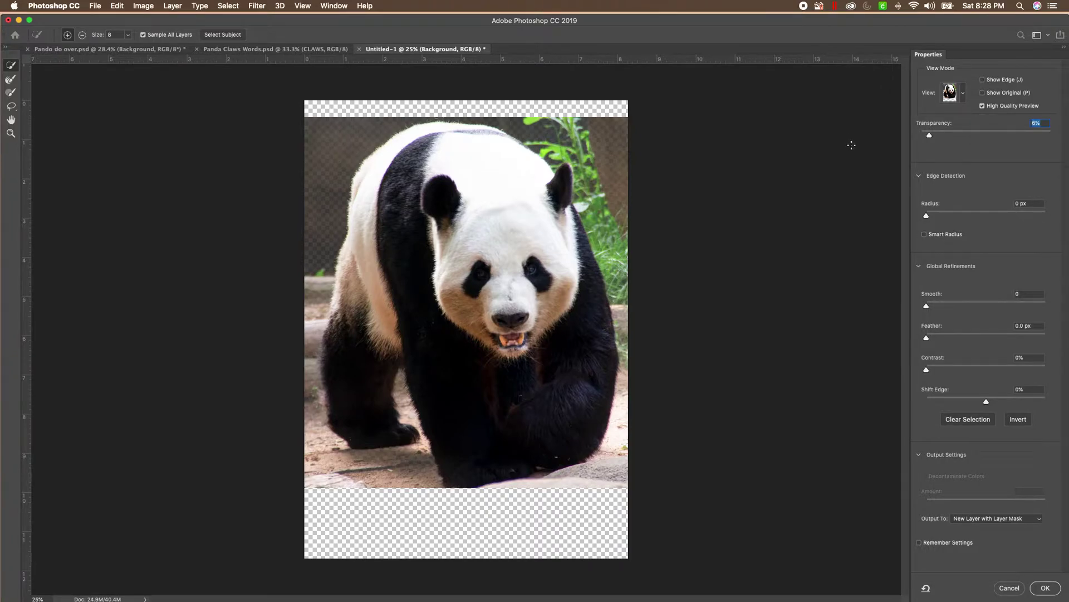
{"action": "left_click_drag", "start_coordinate": [929, 135], "coordinate": [1056, 135]}
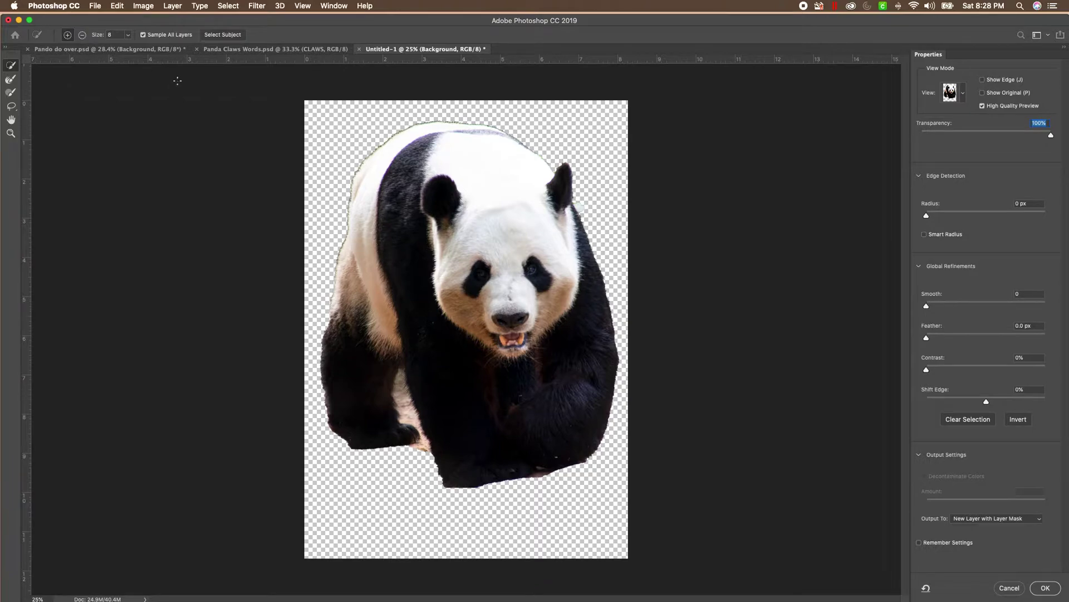
- Set the Select and Mask Brush tool to subtract at size 50 and dismiss the Citrix update notice
{"action": "left_click", "coordinate": [82, 35]}
{"action": "key", "text": "bracketleft"}
{"action": "left_click", "coordinate": [10, 93]}
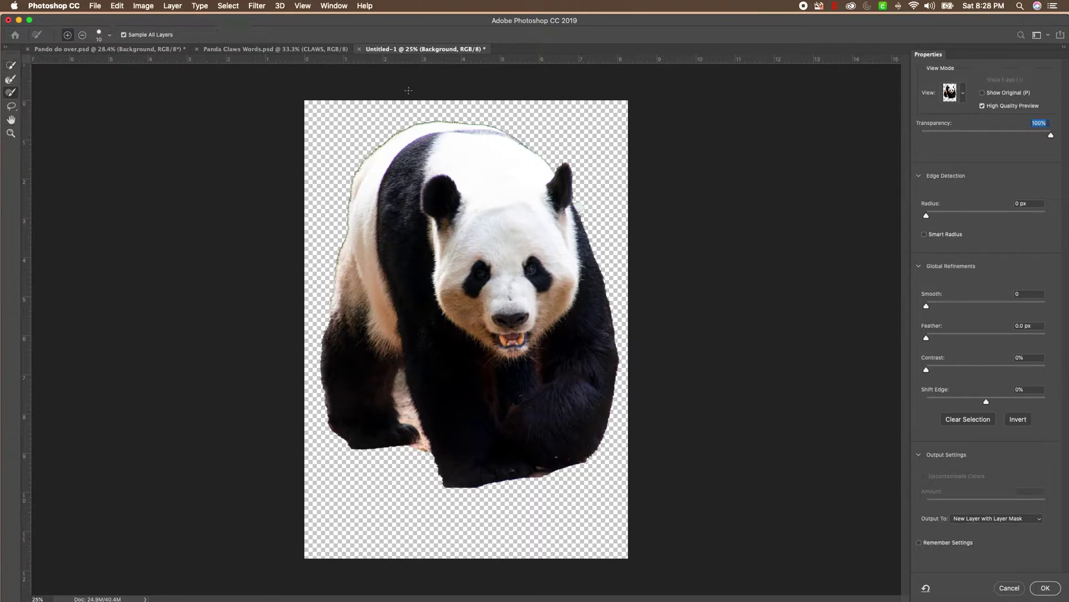
{"action": "key", "text": "bracketright"}
{"action": "key", "text": "bracketright"}
{"action": "key", "text": "bracketright"}
{"action": "key", "text": "alt"}
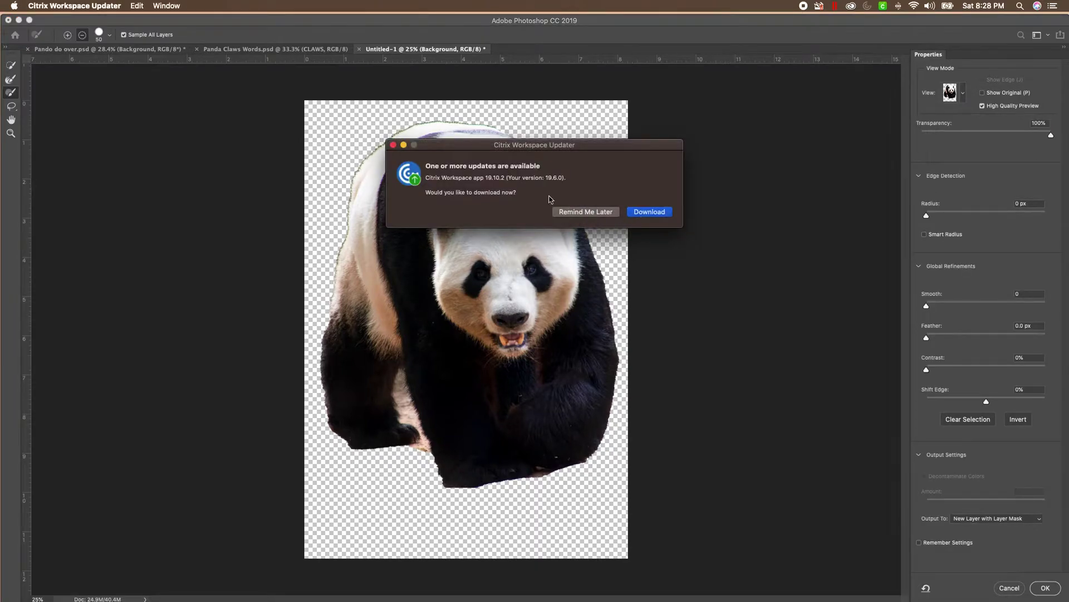
{"action": "left_click", "coordinate": [393, 145]}
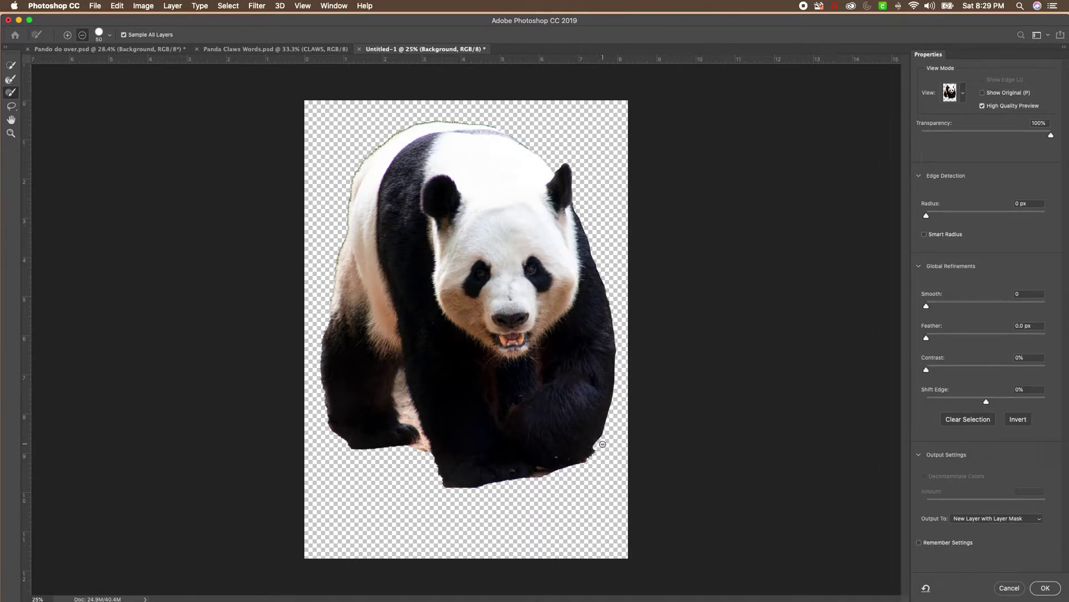
- Brush the leftover ground out of the selection along the underside of the panda's front paws
{"action": "left_click", "coordinate": [68, 35]}
{"action": "left_click", "coordinate": [79, 35]}
{"action": "mouse_move", "coordinate": [589, 461]}
{"action": "left_mouse_down"}
{"action": "mouse_move", "coordinate": [522, 482]}
{"action": "mouse_move", "coordinate": [432, 477]}
{"action": "mouse_move", "coordinate": [428, 456]}
{"action": "mouse_move", "coordinate": [446, 490]}
{"action": "mouse_move", "coordinate": [530, 480]}
{"action": "mouse_move", "coordinate": [478, 486]}
{"action": "mouse_move", "coordinate": [410, 418]}
{"action": "left_mouse_up"}
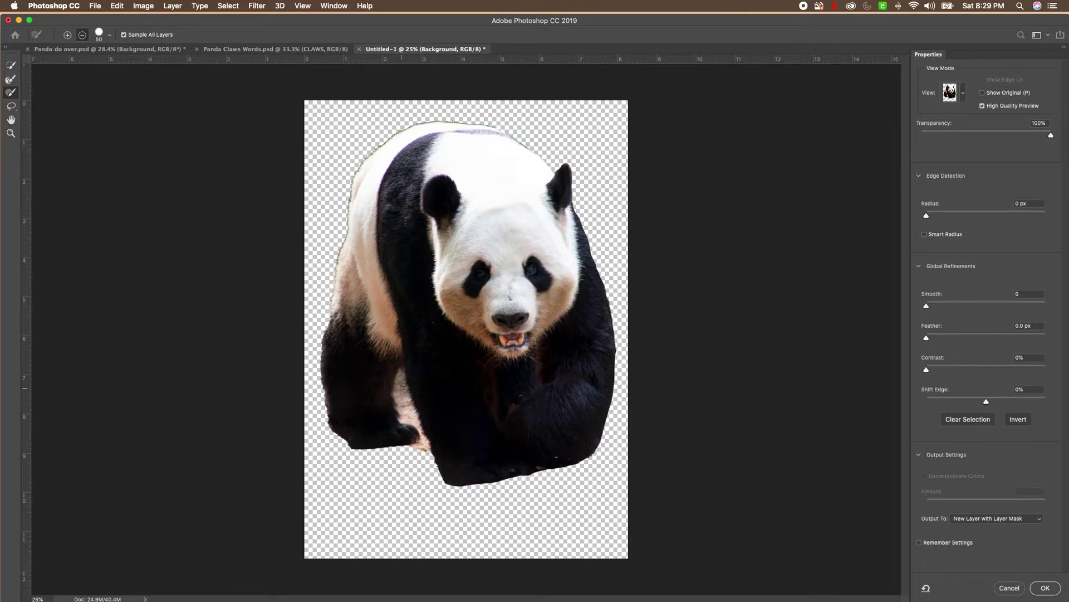
- Subtract the ground between the panda's legs with the Quick Selection tool at size 30, and brush away the fringe along its back and hind leg
{"action": "left_click_drag", "start_coordinate": [400, 379], "coordinate": [399, 380]}
{"action": "left_click_drag", "start_coordinate": [400, 398], "coordinate": [400, 400]}
{"action": "left_click", "coordinate": [9, 67]}
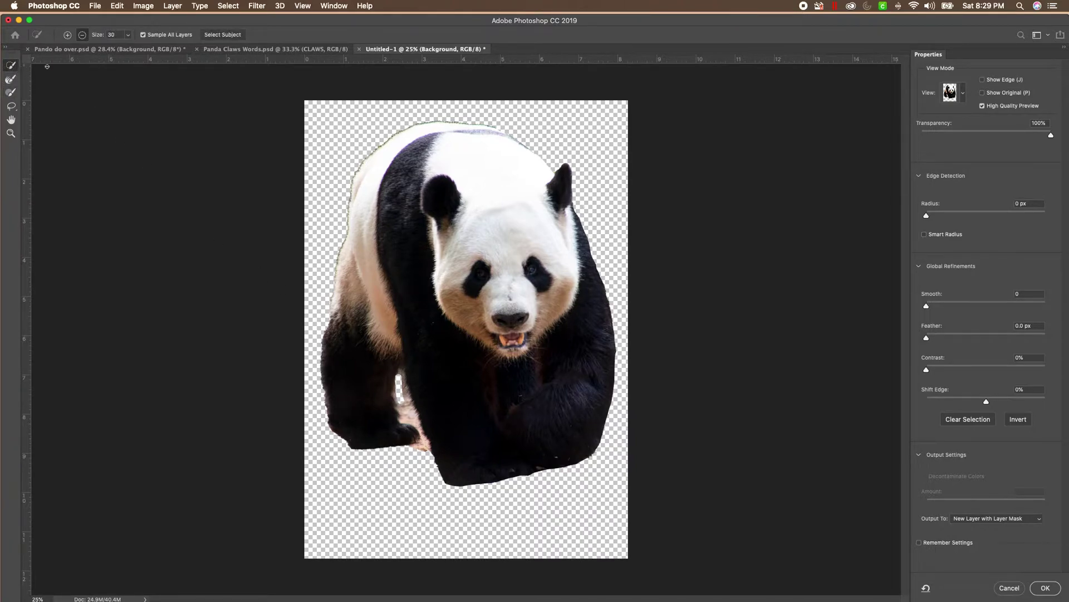
{"action": "mouse_move", "coordinate": [400, 377]}
{"action": "left_mouse_down"}
{"action": "mouse_move", "coordinate": [400, 383]}
{"action": "mouse_move", "coordinate": [412, 420]}
{"action": "left_mouse_up"}
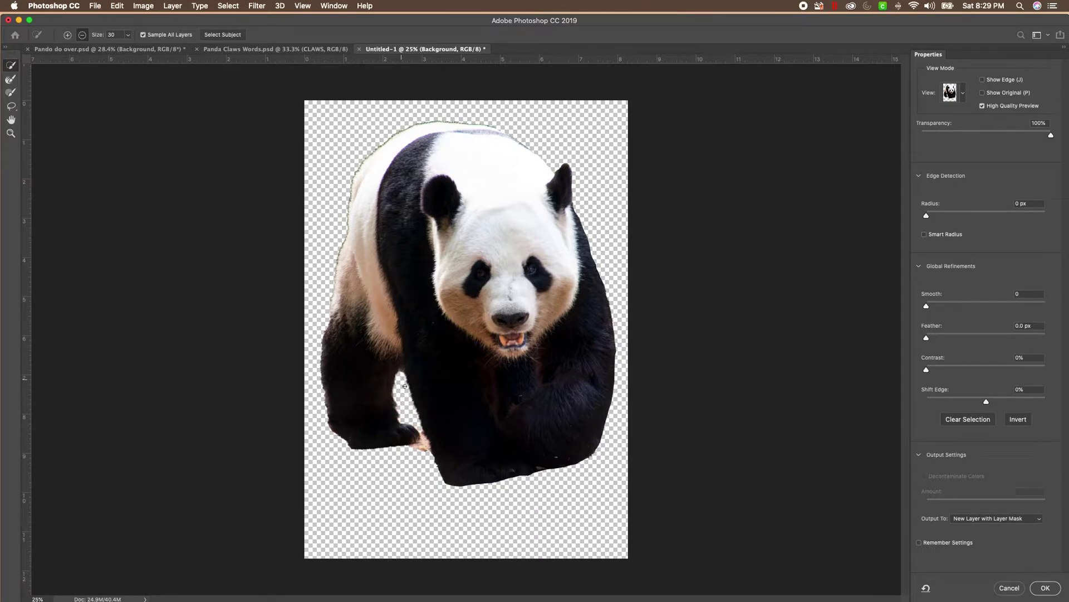
{"action": "left_click_drag", "start_coordinate": [421, 432], "coordinate": [410, 450]}
{"action": "left_click", "coordinate": [10, 93]}
{"action": "mouse_move", "coordinate": [496, 126]}
{"action": "left_mouse_down"}
{"action": "mouse_move", "coordinate": [464, 120]}
{"action": "mouse_move", "coordinate": [494, 125]}
{"action": "mouse_move", "coordinate": [421, 120]}
{"action": "mouse_move", "coordinate": [380, 141]}
{"action": "mouse_move", "coordinate": [415, 112]}
{"action": "mouse_move", "coordinate": [442, 116]}
{"action": "mouse_move", "coordinate": [398, 126]}
{"action": "mouse_move", "coordinate": [365, 155]}
{"action": "mouse_move", "coordinate": [341, 232]}
{"action": "mouse_move", "coordinate": [340, 217]}
{"action": "mouse_move", "coordinate": [318, 350]}
{"action": "mouse_move", "coordinate": [325, 411]}
{"action": "mouse_move", "coordinate": [334, 437]}
{"action": "mouse_move", "coordinate": [392, 463]}
{"action": "left_mouse_up"}
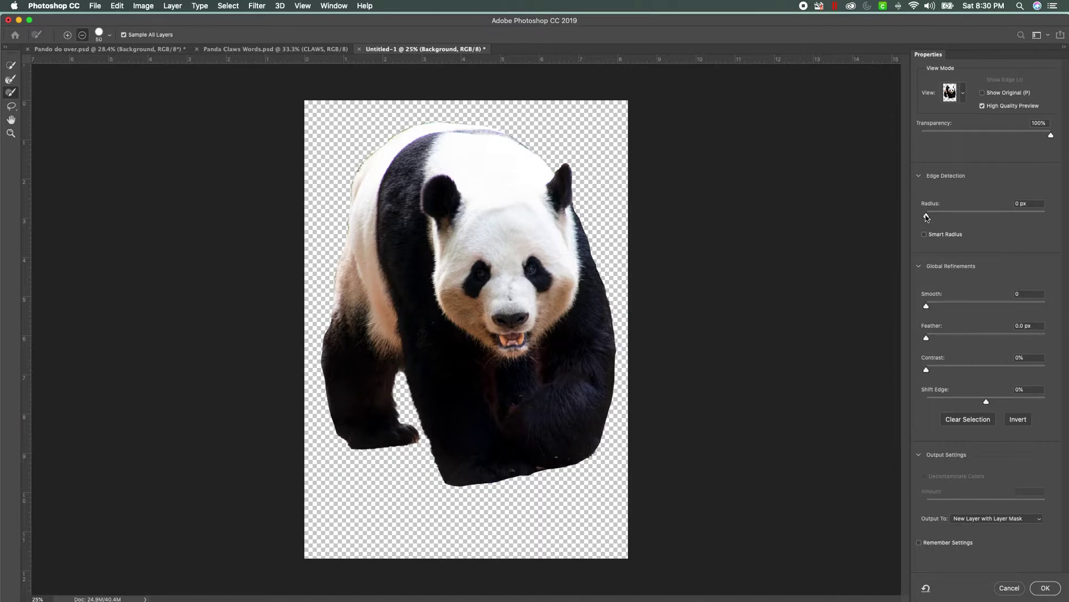
- Adjust the edge radius and global refinements, and output the cutout as a new layer with a layer mask
{"action": "left_click_drag", "start_coordinate": [926, 216], "coordinate": [941, 216]}
{"action": "left_click_drag", "start_coordinate": [927, 307], "coordinate": [939, 339]}
{"action": "left_click_drag", "start_coordinate": [927, 370], "coordinate": [943, 371]}
{"action": "left_click", "coordinate": [1046, 589]}
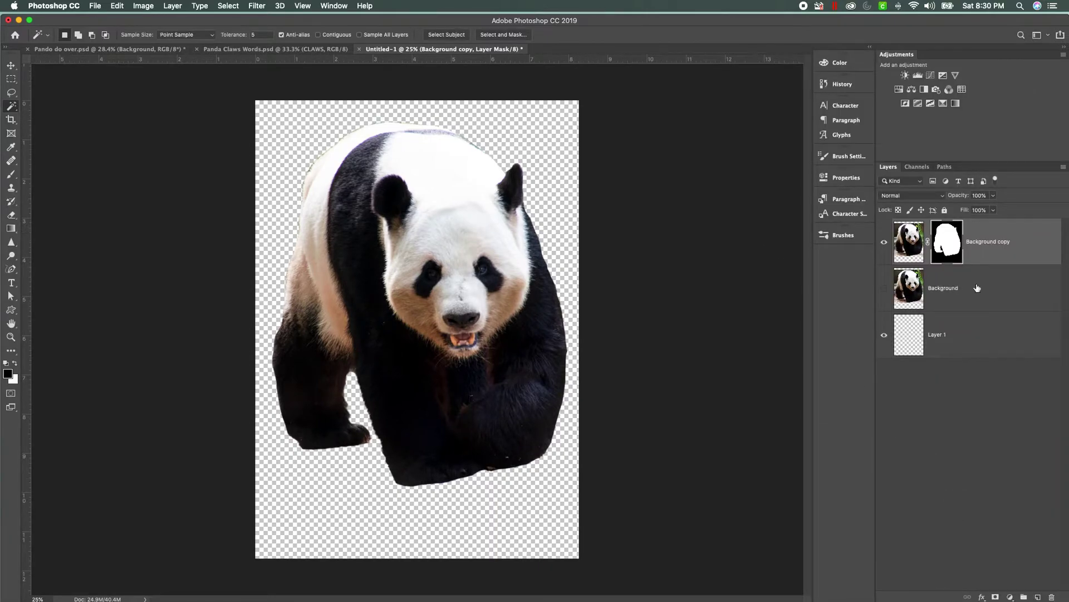
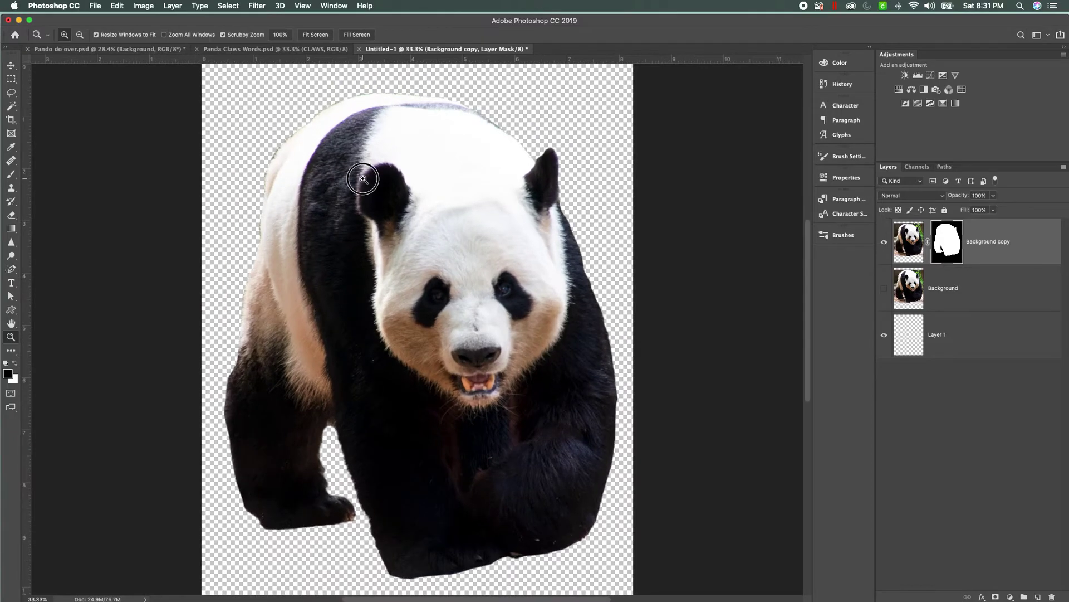
- Paint black on the layer mask with a size 30 brush, raised to 100% opacity, to remove the fringe along the panda's back
{"action": "scroll", "coordinate": [357, 176], "scroll_direction": "up", "scroll_amount": 3}
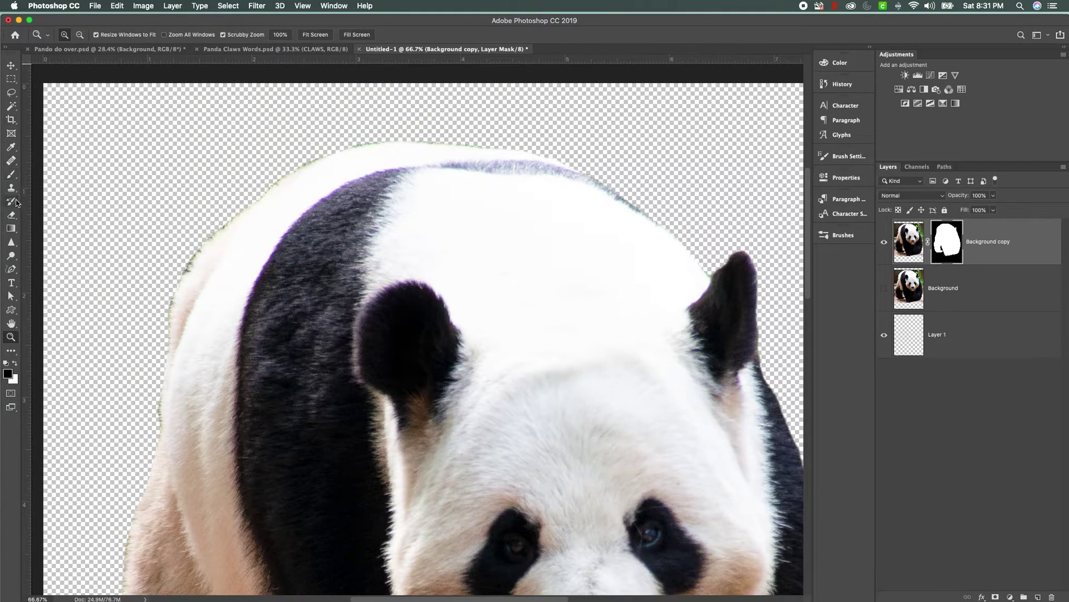
{"action": "left_click", "coordinate": [11, 174]}
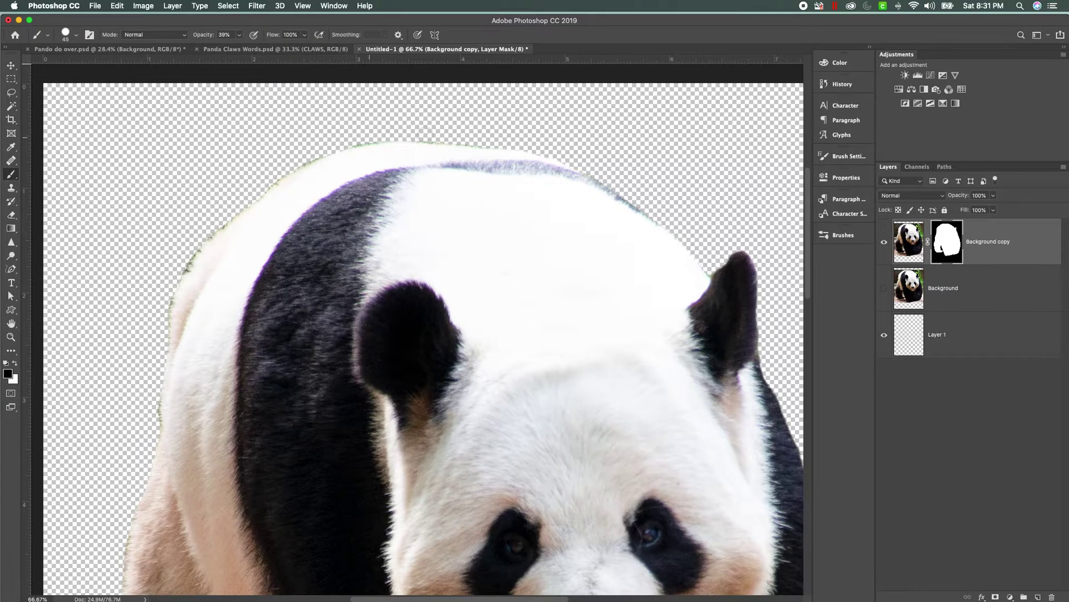
{"action": "key", "text": "bracketleft"}
{"action": "mouse_move", "coordinate": [709, 262]}
{"action": "left_mouse_down"}
{"action": "mouse_move", "coordinate": [616, 184]}
{"action": "mouse_move", "coordinate": [553, 156]}
{"action": "mouse_move", "coordinate": [411, 136]}
{"action": "mouse_move", "coordinate": [342, 144]}
{"action": "left_mouse_up"}
{"action": "left_click", "coordinate": [240, 35]}
{"action": "left_click_drag", "start_coordinate": [237, 49], "coordinate": [283, 53]}
{"action": "mouse_move", "coordinate": [524, 138]}
{"action": "left_mouse_down"}
{"action": "mouse_move", "coordinate": [368, 134]}
{"action": "mouse_move", "coordinate": [358, 139]}
{"action": "mouse_move", "coordinate": [375, 139]}
{"action": "mouse_move", "coordinate": [294, 164]}
{"action": "mouse_move", "coordinate": [325, 143]}
{"action": "mouse_move", "coordinate": [208, 227]}
{"action": "left_mouse_up"}
{"action": "mouse_move", "coordinate": [217, 219]}
{"action": "left_mouse_down"}
{"action": "mouse_move", "coordinate": [185, 261]}
{"action": "mouse_move", "coordinate": [169, 312]}
{"action": "mouse_move", "coordinate": [154, 450]}
{"action": "left_mouse_up"}
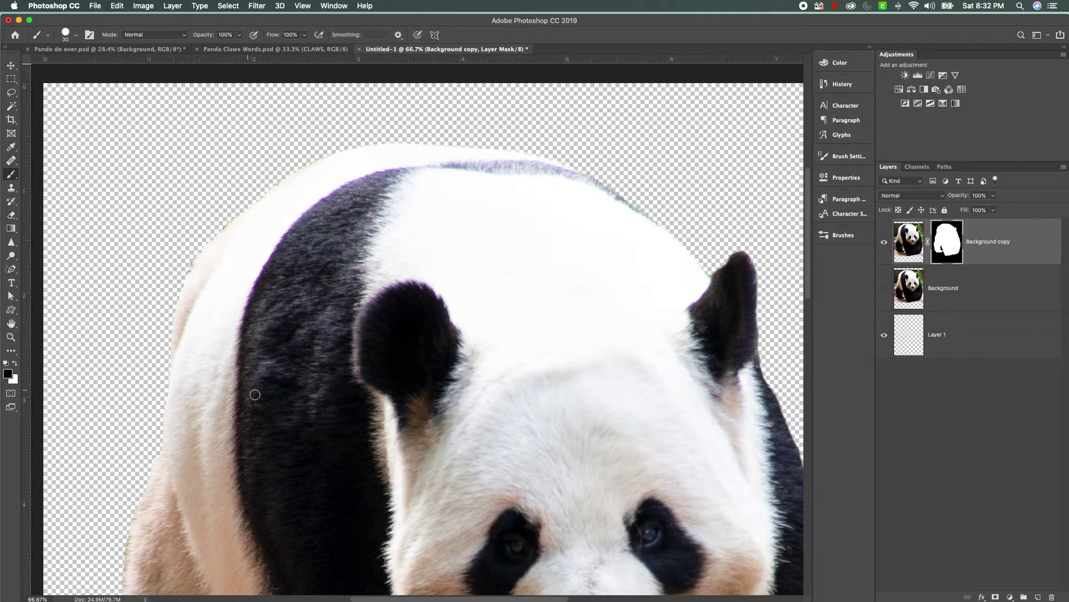
- Mask out the leftover edge along the panda's flank and hind leg and in the gap between the legs
{"action": "left_click_drag", "start_coordinate": [194, 415], "coordinate": [413, 191]}
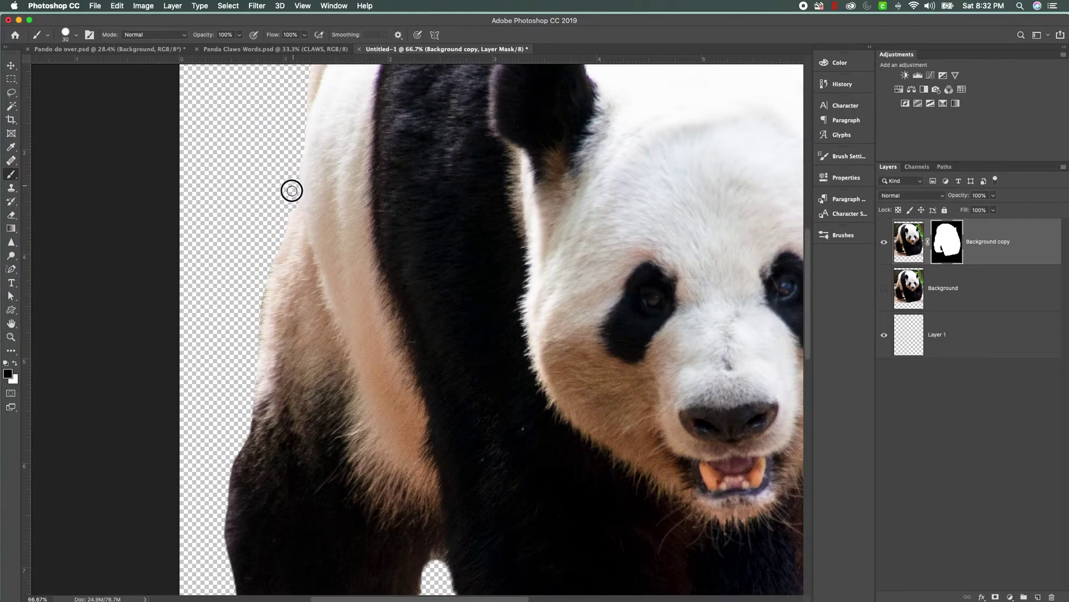
{"action": "left_click_drag", "start_coordinate": [272, 262], "coordinate": [241, 452]}
{"action": "left_click_drag", "start_coordinate": [430, 293], "coordinate": [477, 60]}
{"action": "mouse_move", "coordinate": [276, 196]}
{"action": "left_mouse_down"}
{"action": "mouse_move", "coordinate": [262, 249]}
{"action": "mouse_move", "coordinate": [265, 344]}
{"action": "left_mouse_up"}
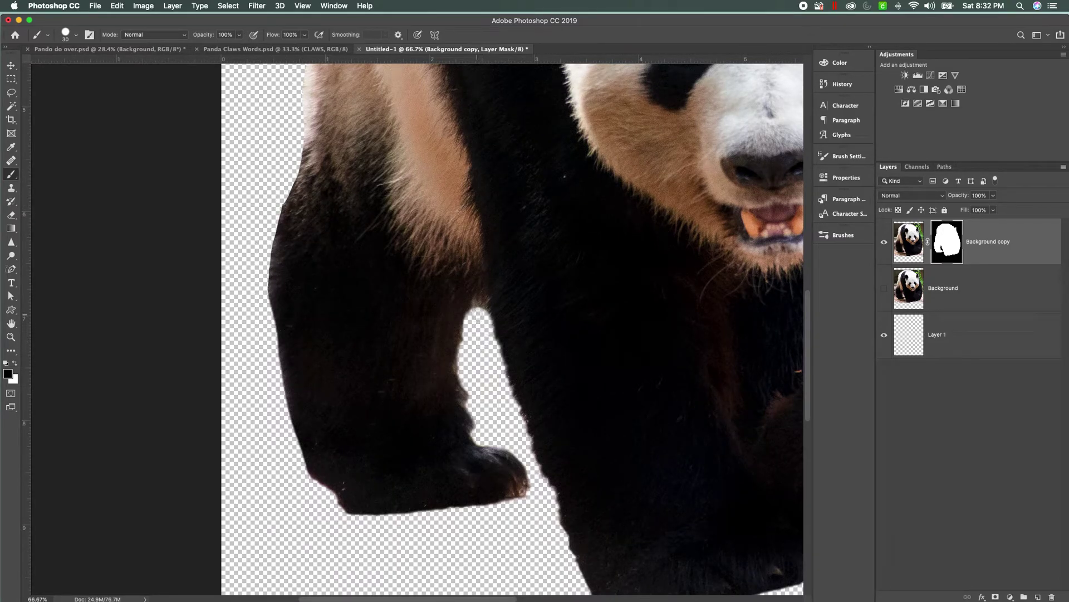
{"action": "left_click_drag", "start_coordinate": [476, 308], "coordinate": [507, 378]}
- Mask out the leftover edge under the front paws and along the back beside the panda's upright ear
{"action": "scroll", "coordinate": [533, 405], "scroll_direction": "down", "scroll_amount": 2}
{"action": "scroll", "coordinate": [533, 406], "scroll_direction": "right", "scroll_amount": 10}
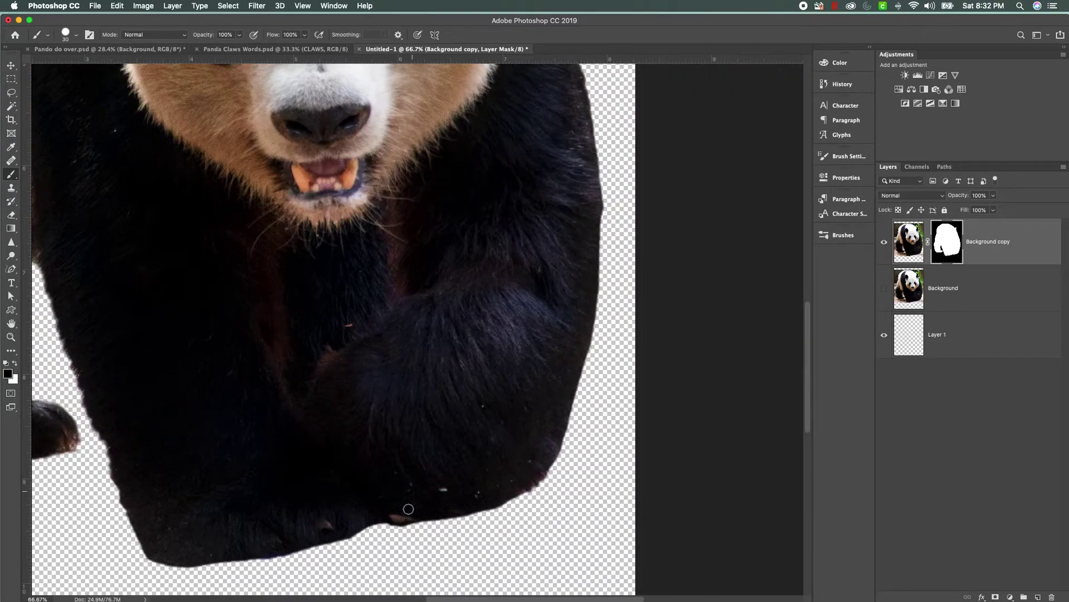
{"action": "mouse_move", "coordinate": [377, 523]}
{"action": "left_mouse_down"}
{"action": "mouse_move", "coordinate": [414, 530]}
{"action": "mouse_move", "coordinate": [375, 521]}
{"action": "mouse_move", "coordinate": [351, 544]}
{"action": "left_mouse_up"}
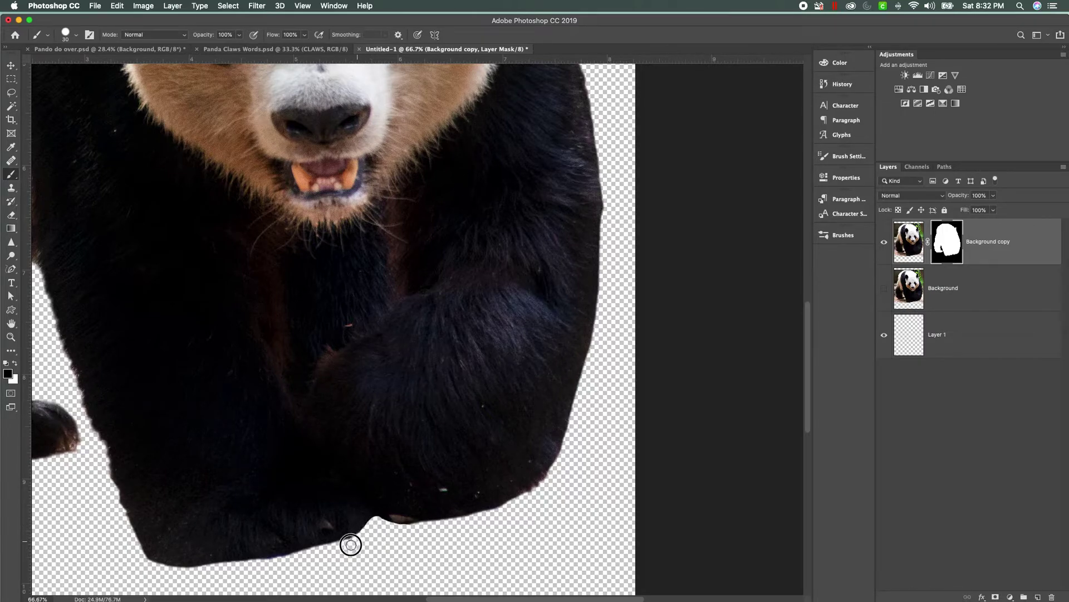
{"action": "scroll", "coordinate": [623, 338], "scroll_direction": "up", "scroll_amount": 15}
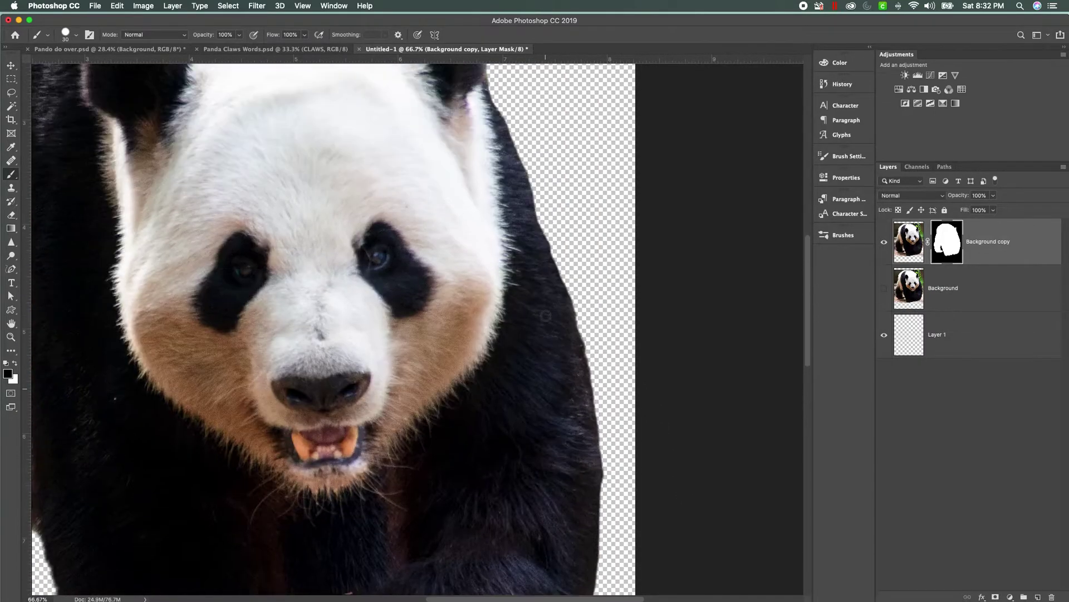
{"action": "scroll", "coordinate": [467, 290], "scroll_direction": "up", "scroll_amount": 1}
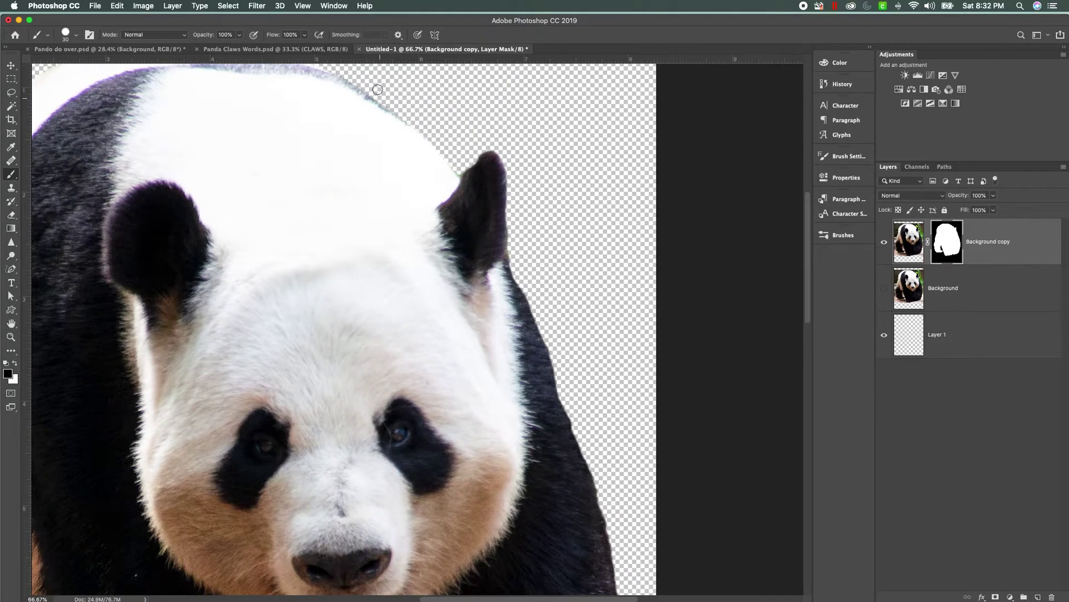
{"action": "left_click_drag", "start_coordinate": [365, 87], "coordinate": [459, 167]}
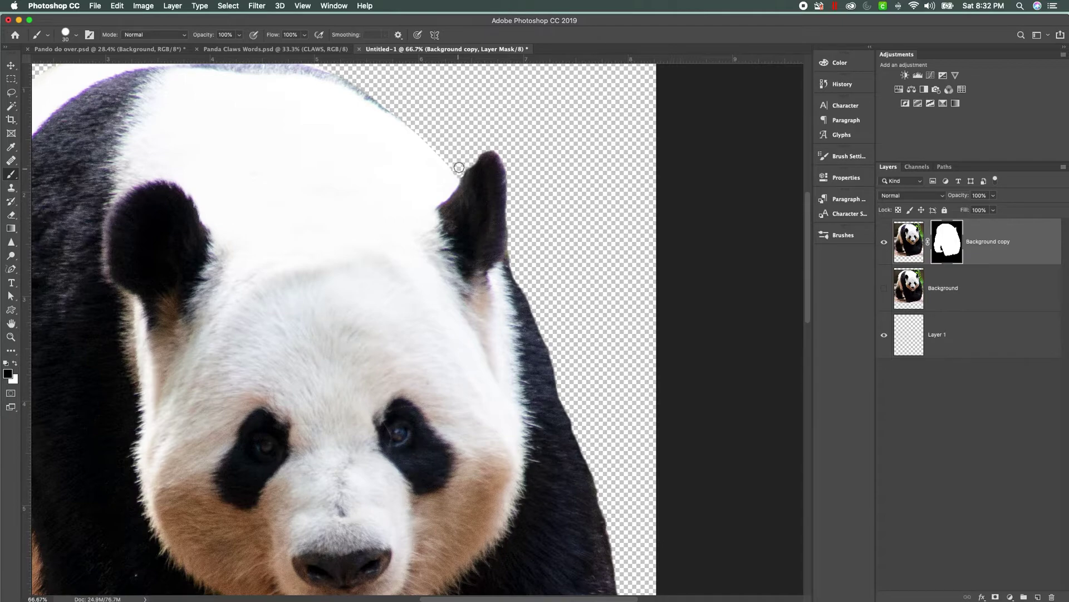
- Place Layer 1 directly beneath the panda cutout and fill it with the dark gray 343434
{"action": "left_click", "coordinate": [955, 289]}
{"action": "left_click_drag", "start_coordinate": [943, 326], "coordinate": [957, 291]}
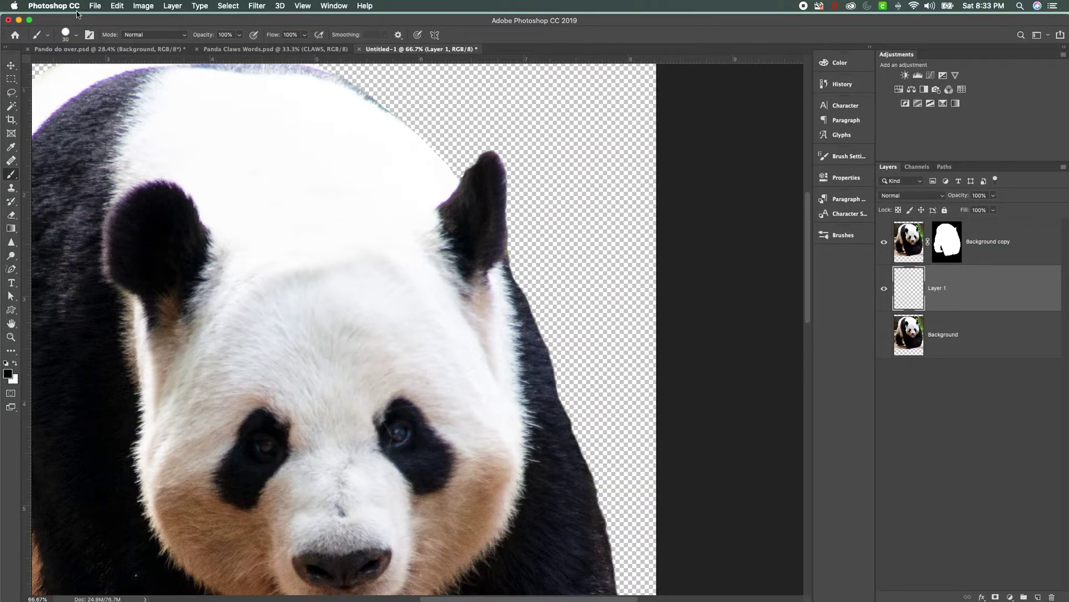
{"action": "left_click", "coordinate": [117, 6]}
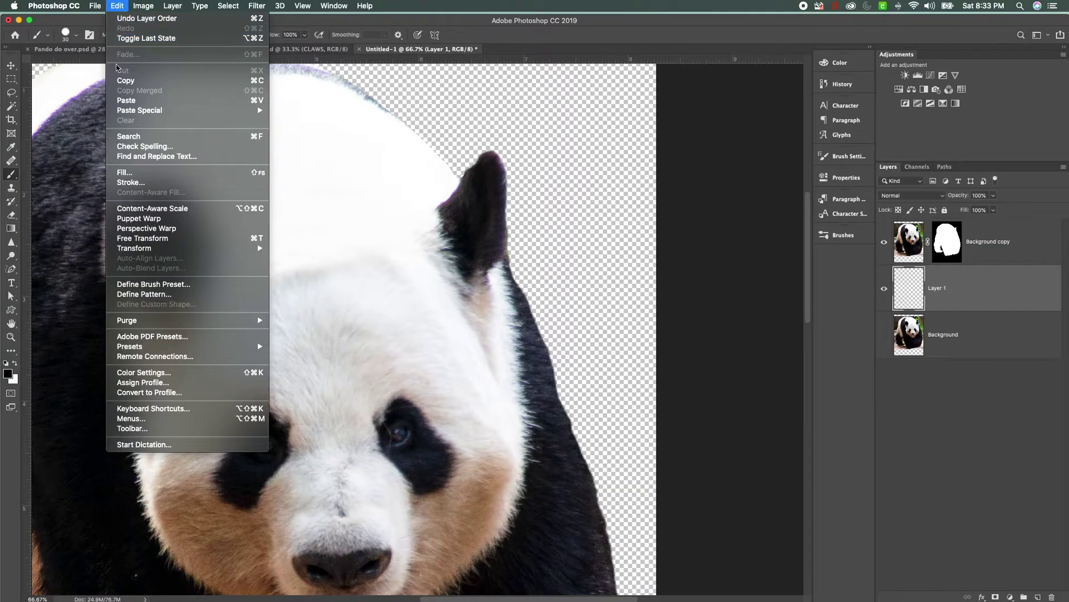
{"action": "left_click", "coordinate": [131, 178]}
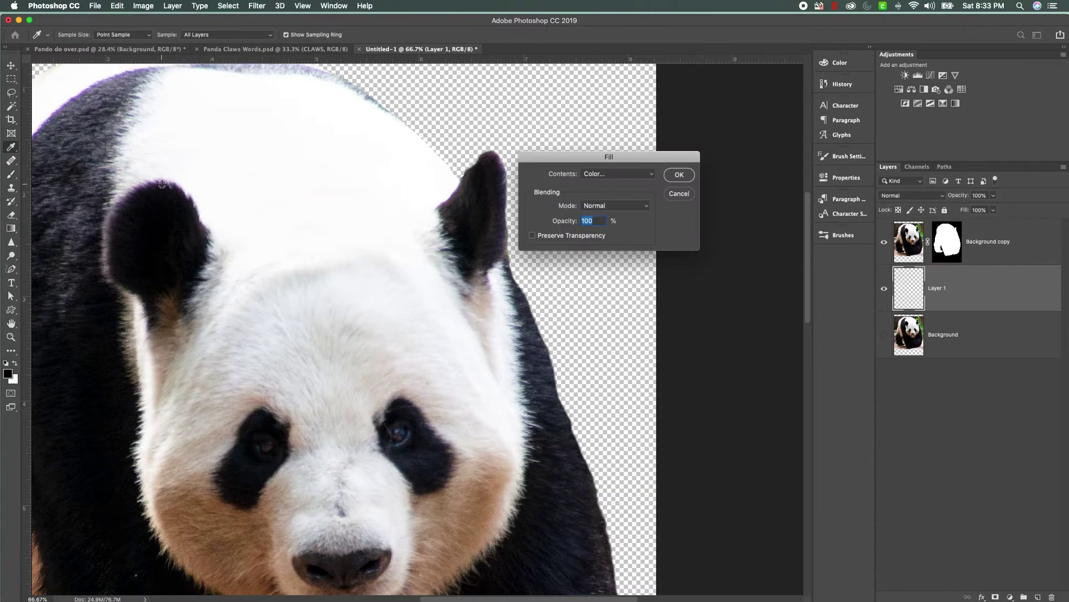
{"action": "left_click", "coordinate": [595, 174]}
{"action": "left_click", "coordinate": [595, 173]}
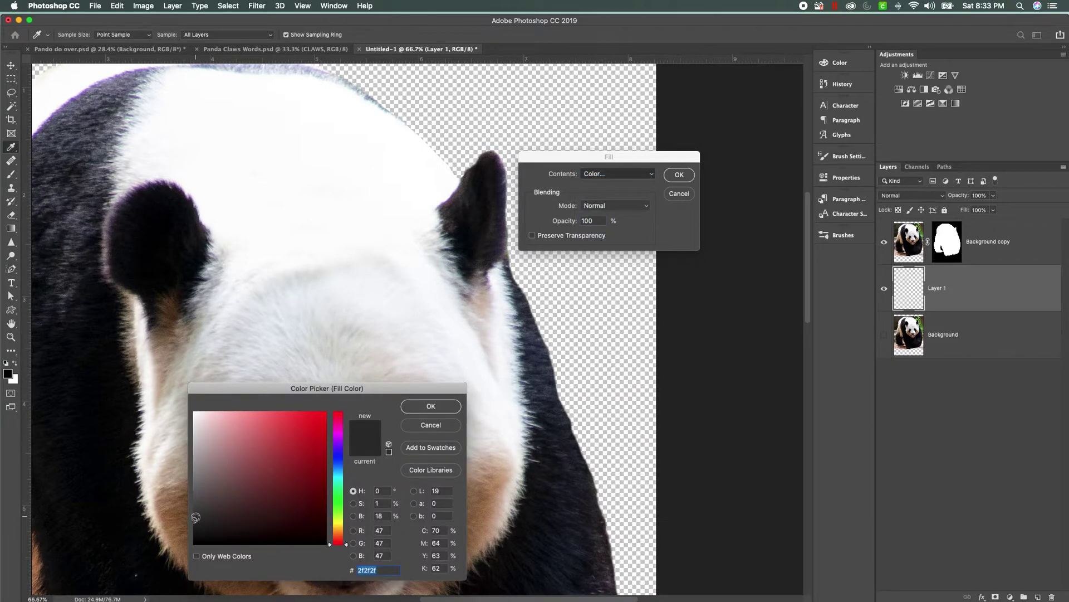
{"action": "left_click", "coordinate": [194, 516]}
{"action": "left_click", "coordinate": [429, 406]}
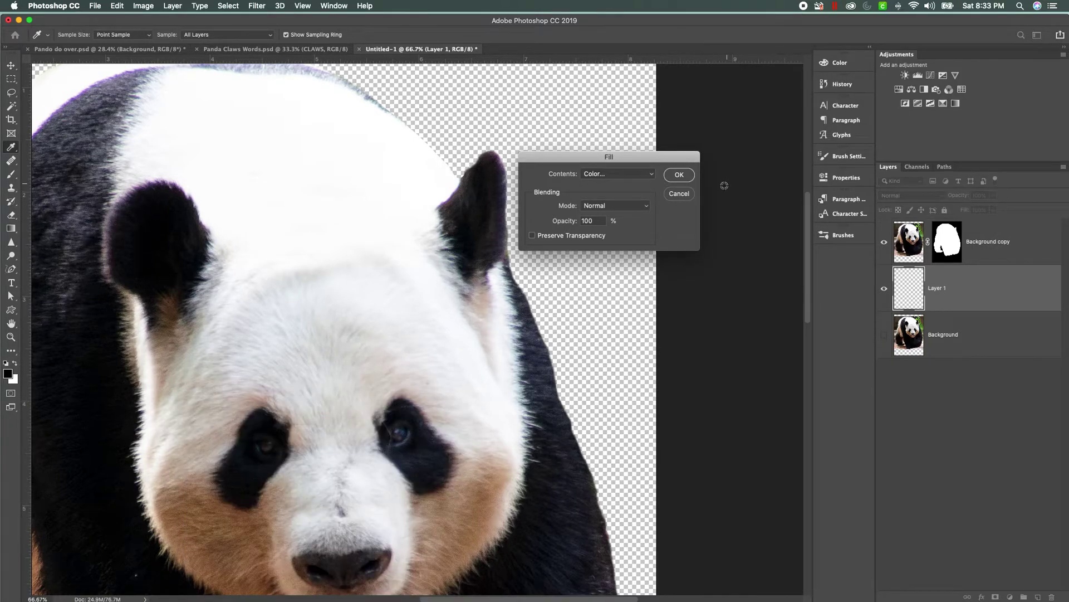
{"action": "left_click", "coordinate": [679, 174]}
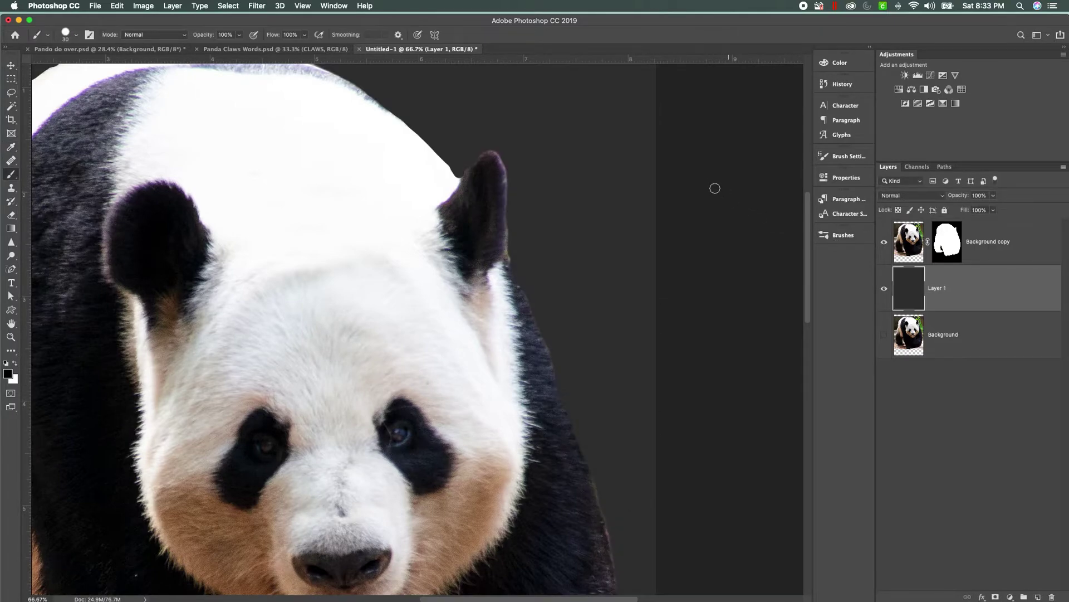
- Touch up the panda's layer mask with the brush along the outer edge of its upper back
{"action": "left_click", "coordinate": [310, 8]}
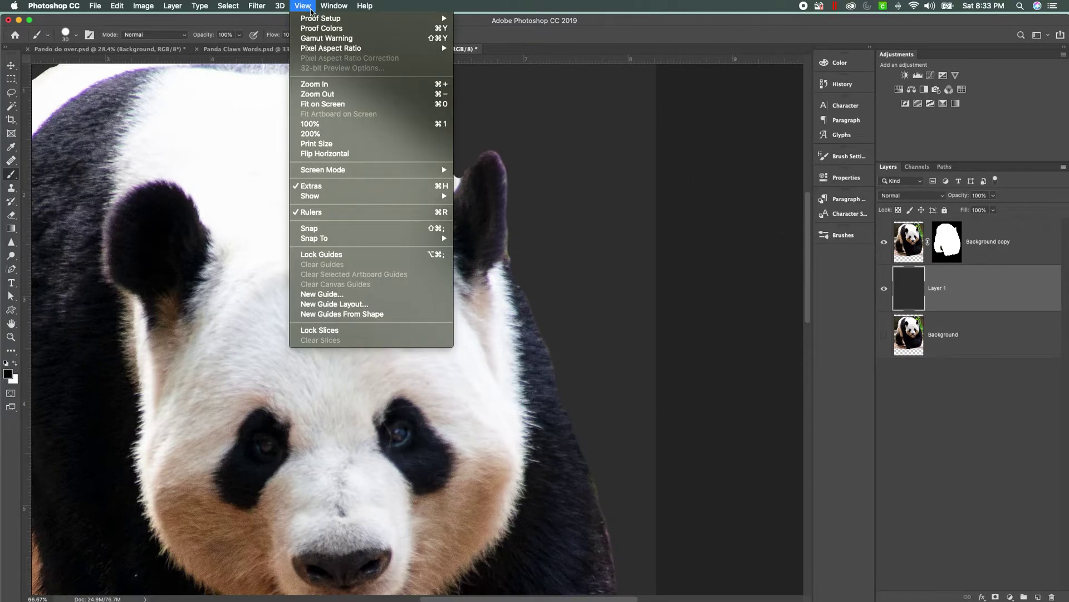
{"action": "left_click", "coordinate": [329, 105]}
{"action": "key", "text": "super+0"}
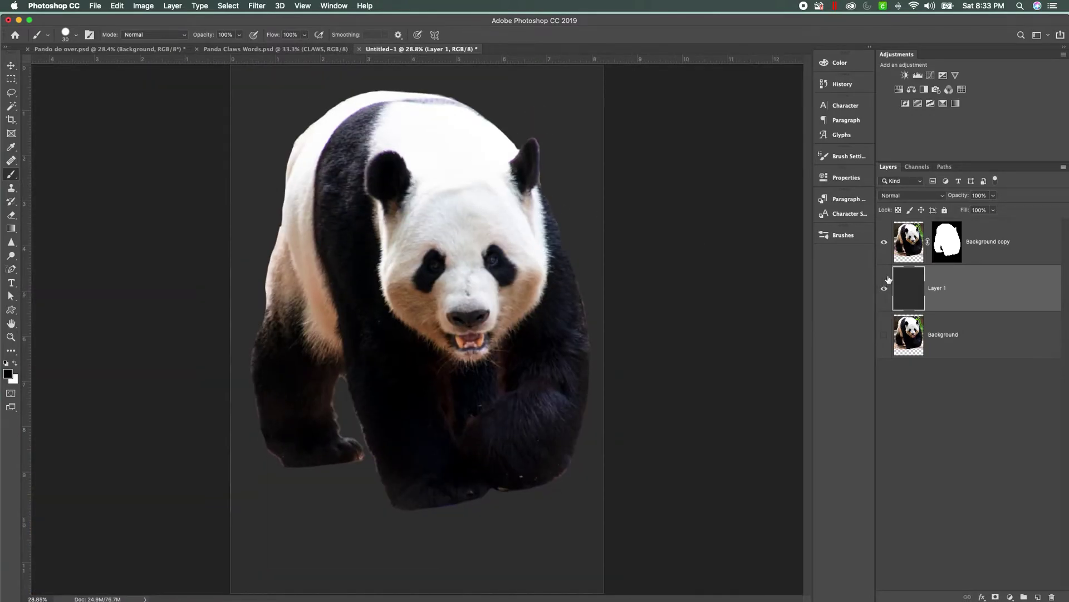
{"action": "left_click", "coordinate": [939, 243]}
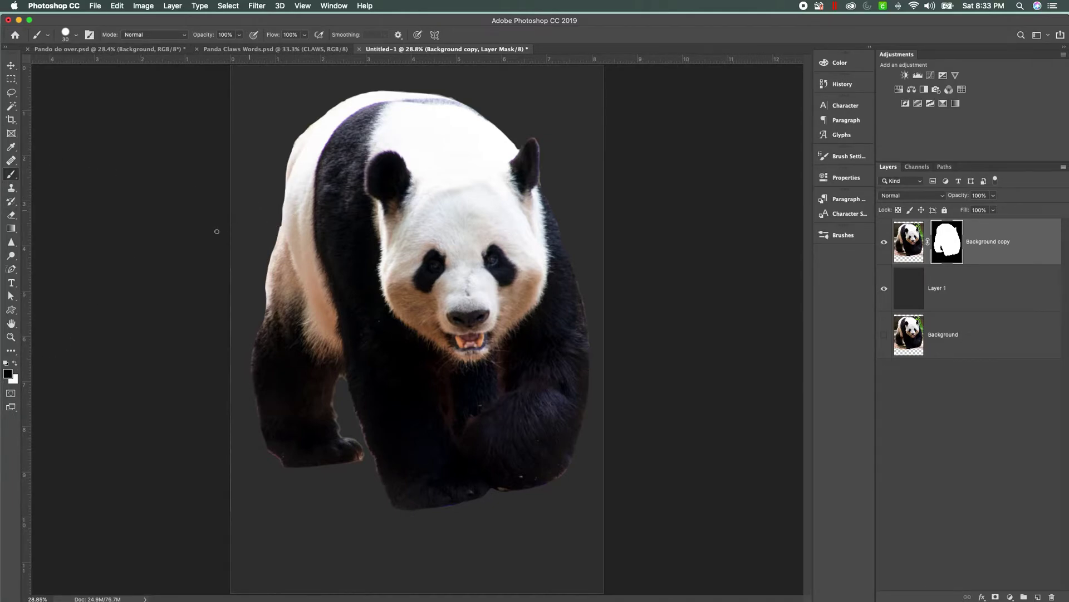
{"action": "left_click", "coordinate": [19, 364]}
{"action": "left_click_drag", "start_coordinate": [344, 101], "coordinate": [302, 141]}
- Dodge the dark fur on the panda's chest and front paw in the layer image, using midtones at 42% exposure
{"action": "left_click", "coordinate": [904, 248]}
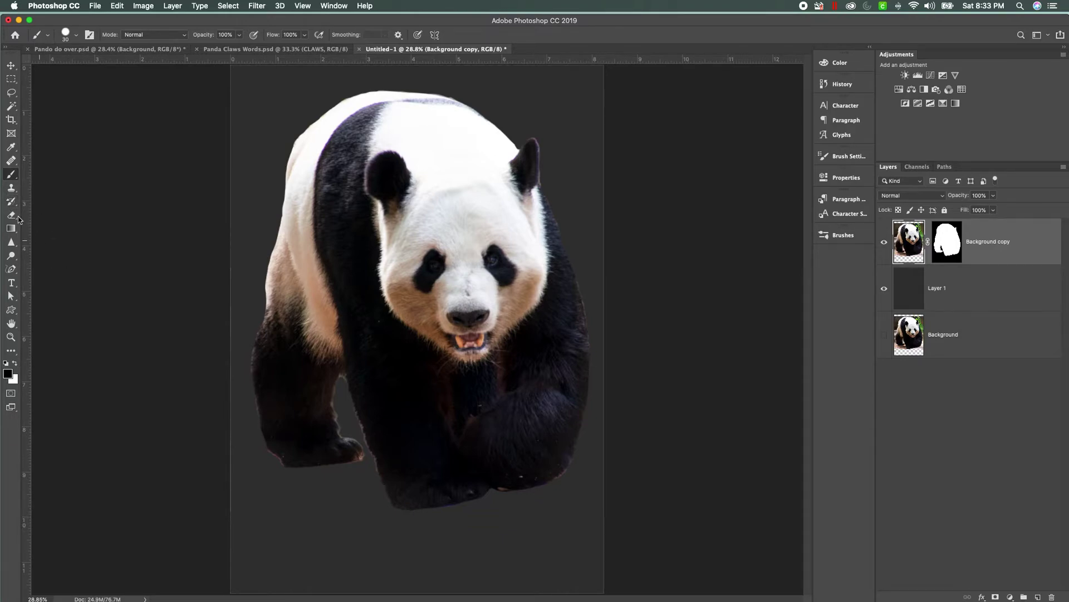
{"action": "left_click_drag", "start_coordinate": [11, 255], "coordinate": [48, 257]}
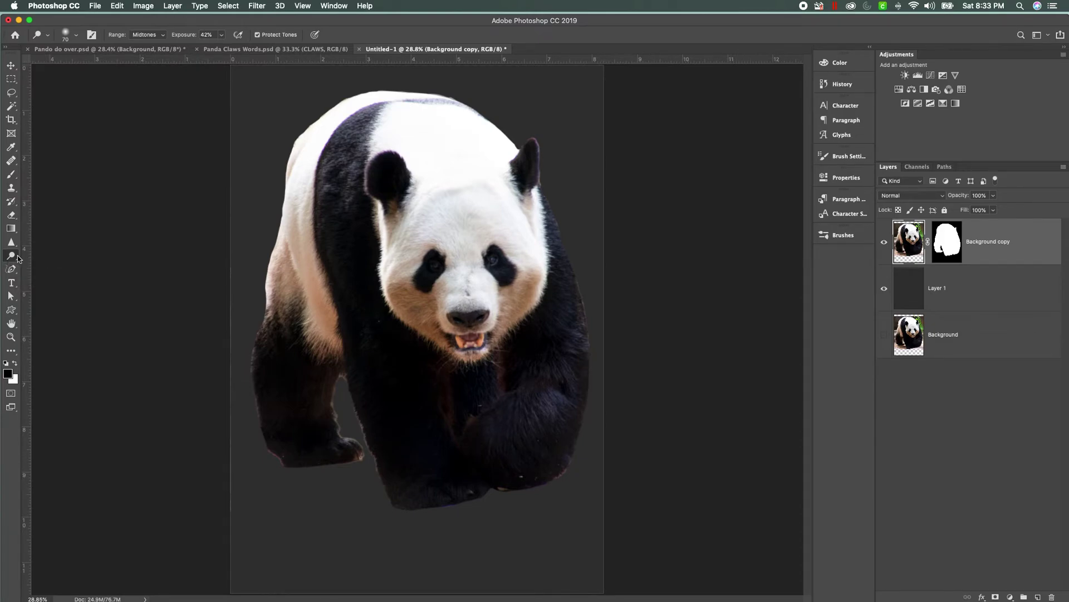
{"action": "mouse_move", "coordinate": [441, 372]}
{"action": "left_mouse_down"}
{"action": "mouse_move", "coordinate": [444, 410]}
{"action": "mouse_move", "coordinate": [461, 412]}
{"action": "mouse_move", "coordinate": [444, 377]}
{"action": "mouse_move", "coordinate": [451, 425]}
{"action": "mouse_move", "coordinate": [445, 368]}
{"action": "mouse_move", "coordinate": [442, 379]}
{"action": "mouse_move", "coordinate": [485, 388]}
{"action": "mouse_move", "coordinate": [503, 384]}
{"action": "mouse_move", "coordinate": [500, 358]}
{"action": "mouse_move", "coordinate": [484, 416]}
{"action": "mouse_move", "coordinate": [468, 425]}
{"action": "mouse_move", "coordinate": [492, 395]}
{"action": "mouse_move", "coordinate": [498, 363]}
{"action": "mouse_move", "coordinate": [504, 404]}
{"action": "mouse_move", "coordinate": [452, 381]}
{"action": "mouse_move", "coordinate": [446, 413]}
{"action": "mouse_move", "coordinate": [449, 364]}
{"action": "mouse_move", "coordinate": [449, 420]}
{"action": "mouse_move", "coordinate": [447, 380]}
{"action": "mouse_move", "coordinate": [419, 433]}
{"action": "left_mouse_up"}
{"action": "mouse_move", "coordinate": [496, 487]}
{"action": "left_mouse_down"}
{"action": "mouse_move", "coordinate": [509, 486]}
{"action": "mouse_move", "coordinate": [465, 492]}
{"action": "left_mouse_up"}
- Brighten both of the panda's eyes with the Dodge tool and reduce the brush size
{"action": "left_click", "coordinate": [11, 337]}
{"action": "left_click", "coordinate": [434, 279]}
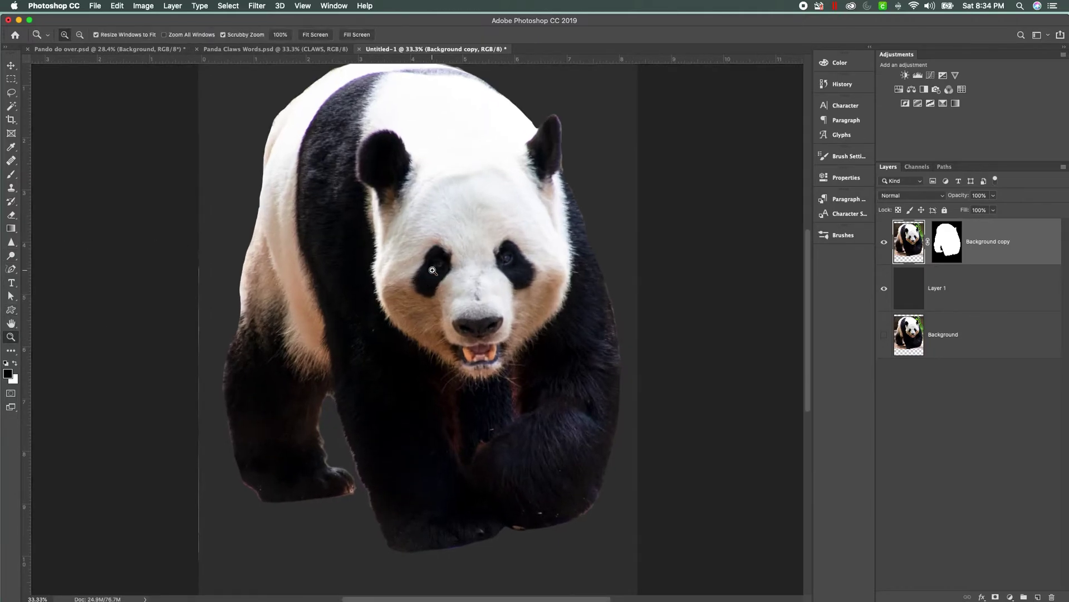
{"action": "left_click", "coordinate": [432, 275]}
{"action": "left_click", "coordinate": [431, 272]}
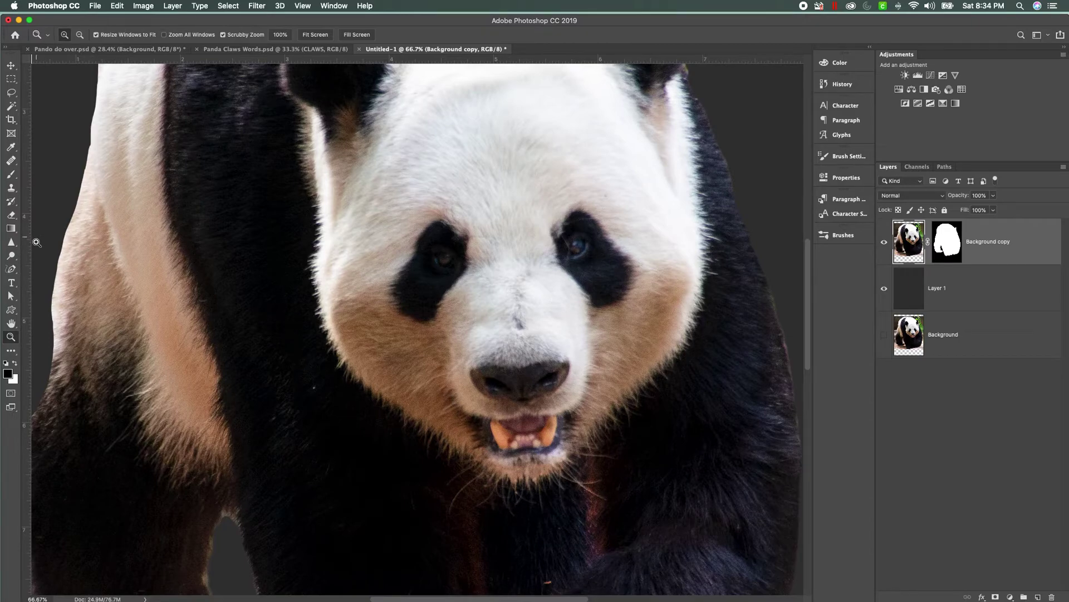
{"action": "left_click", "coordinate": [11, 255]}
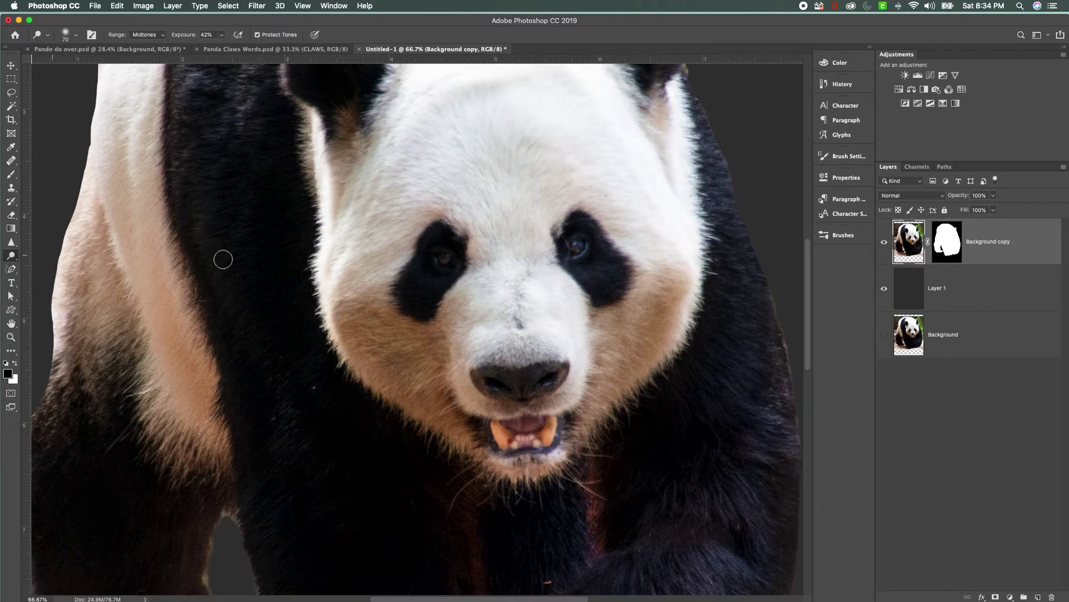
{"action": "left_click_drag", "start_coordinate": [442, 257], "coordinate": [443, 258]}
{"action": "left_click_drag", "start_coordinate": [576, 249], "coordinate": [579, 245]}
{"action": "key", "text": "bracketleft"}
{"action": "key", "text": "bracketleft"}
{"action": "key", "text": "bracketleft"}
- Sharpen both of the panda's eyes with the Sharpen tool at 12% strength
{"action": "left_click", "coordinate": [10, 241]}
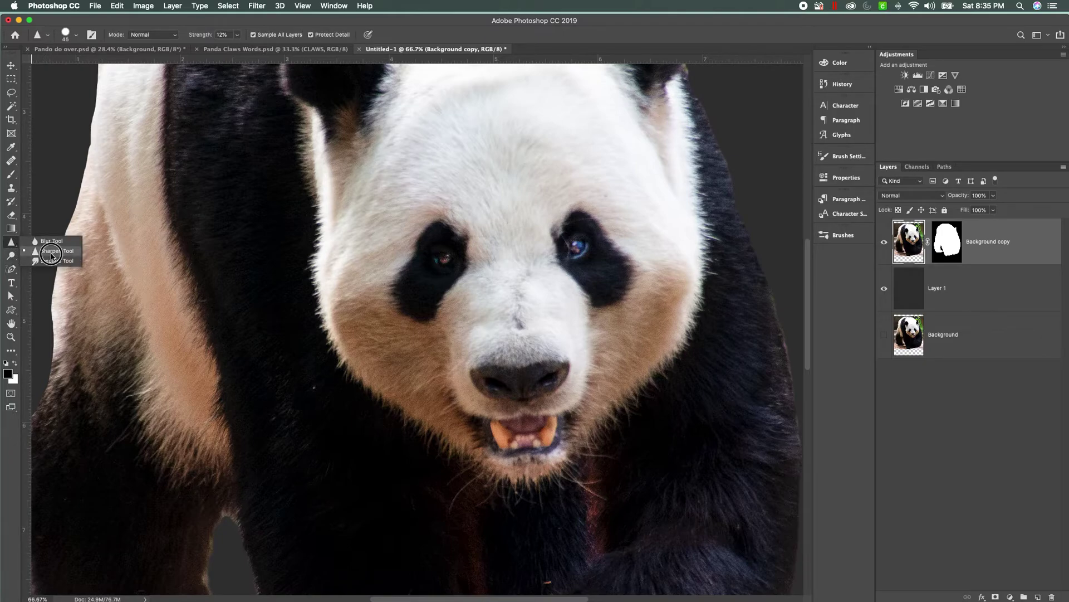
{"action": "left_click", "coordinate": [53, 252]}
{"action": "left_click_drag", "start_coordinate": [441, 259], "coordinate": [441, 259]}
{"action": "left_click_drag", "start_coordinate": [571, 240], "coordinate": [574, 251]}
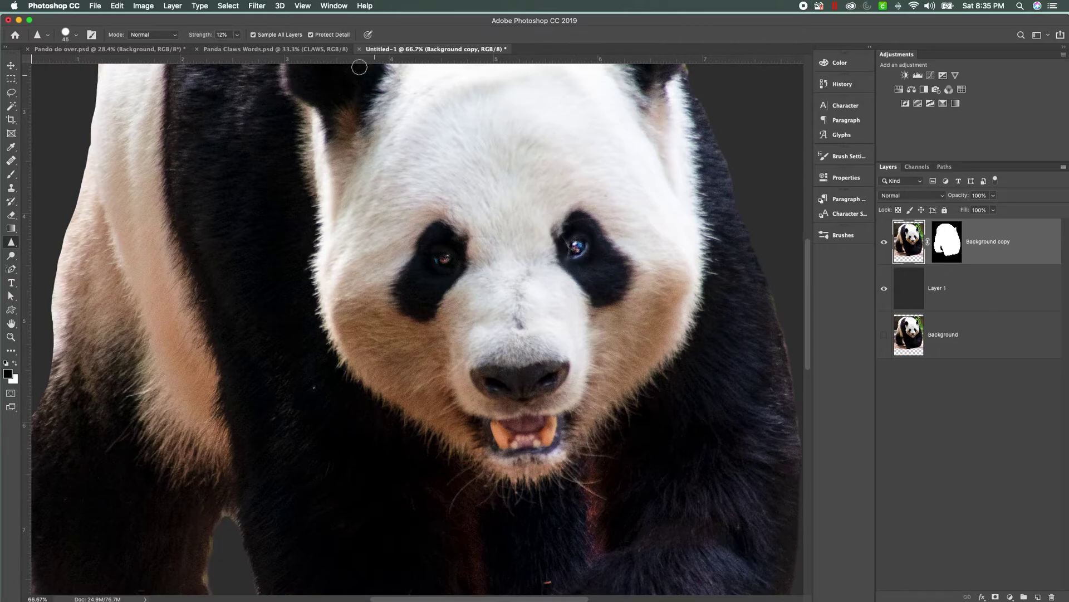
{"action": "left_click", "coordinate": [303, 6]}
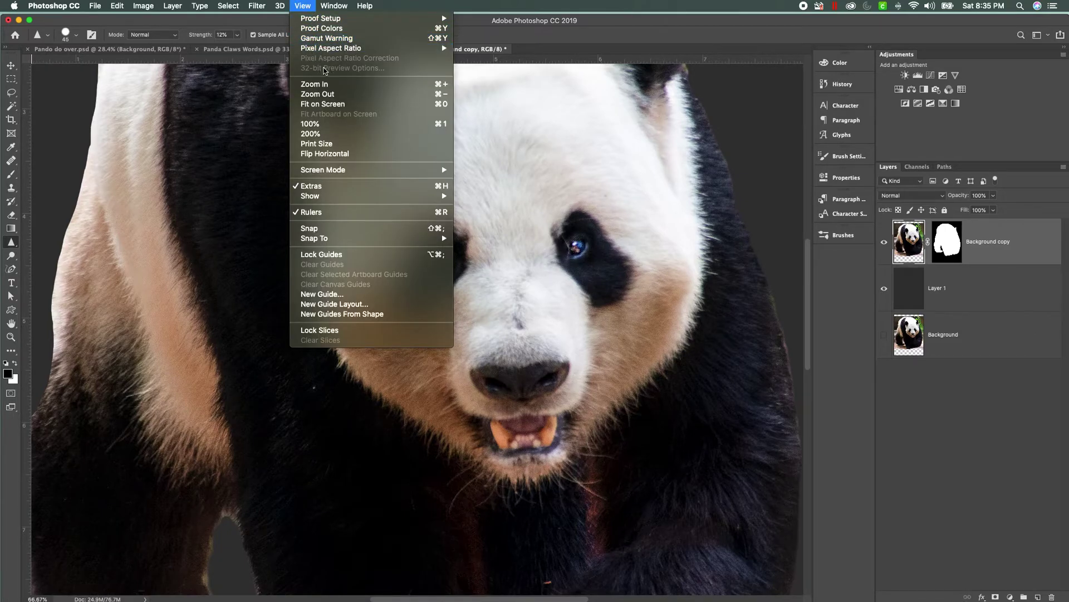
{"action": "left_click", "coordinate": [326, 104]}
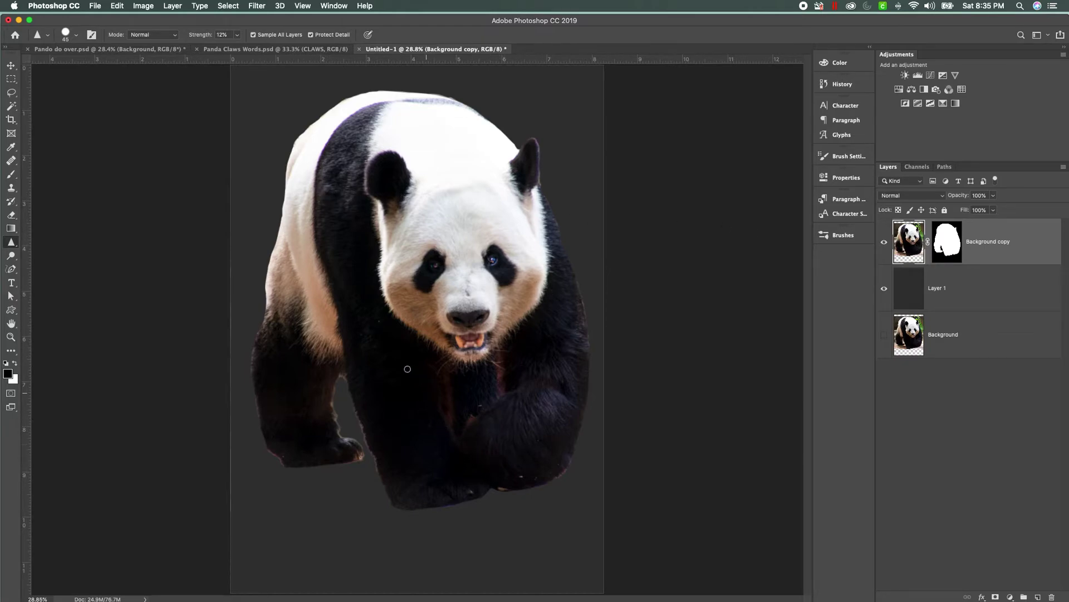
- Delete the black fur sampled beside the ear with a Magic Wand tolerance of 5, and check the gaps with Layer 1 hidden
{"action": "left_click", "coordinate": [11, 107]}
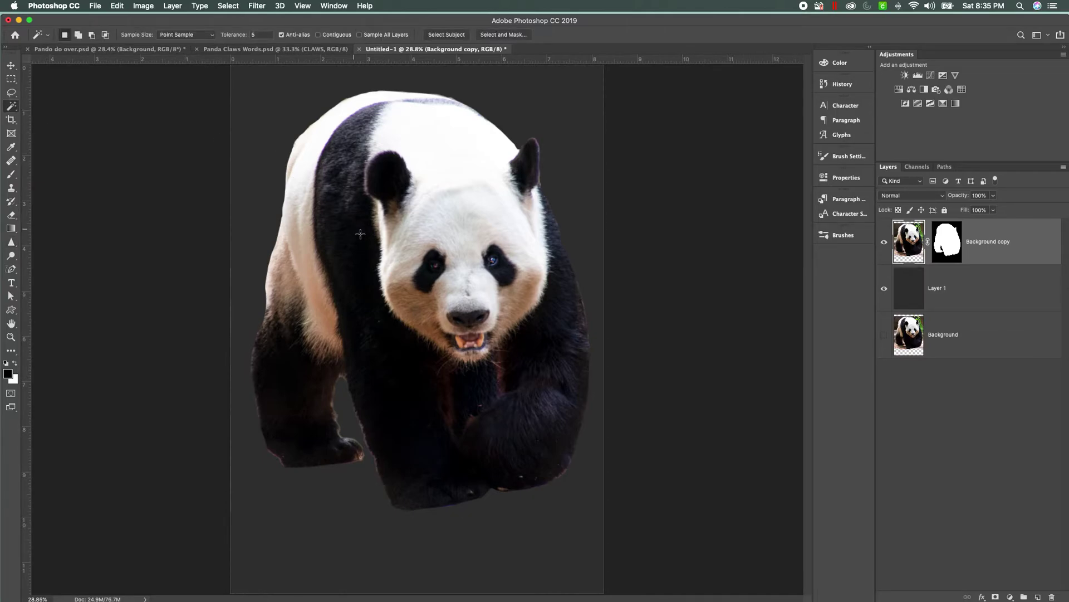
{"action": "left_click", "coordinate": [364, 207]}
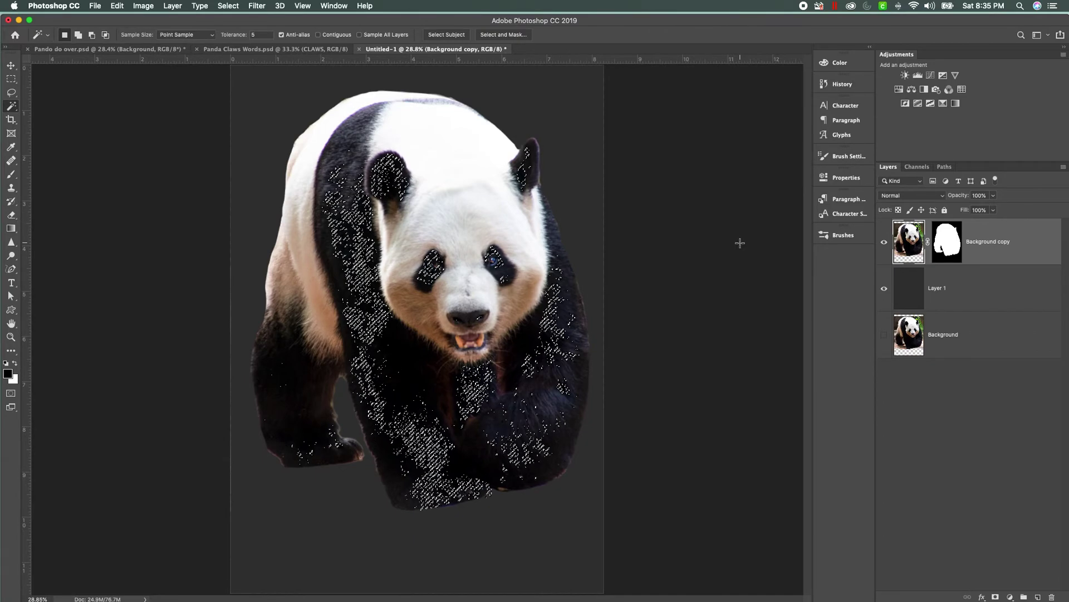
{"action": "left_click", "coordinate": [885, 289]}
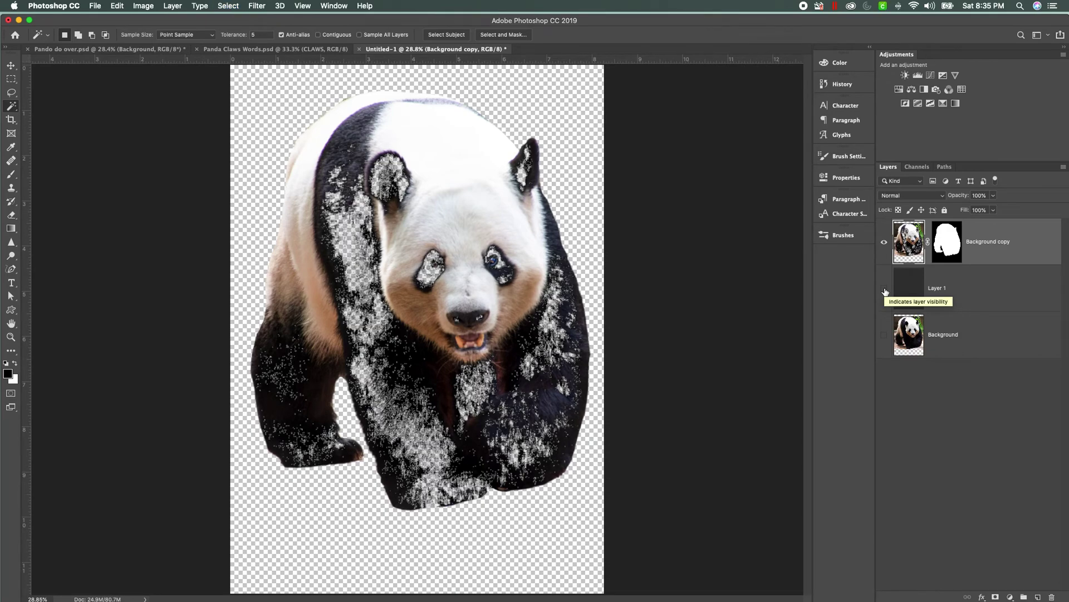
{"action": "left_click", "coordinate": [885, 289]}
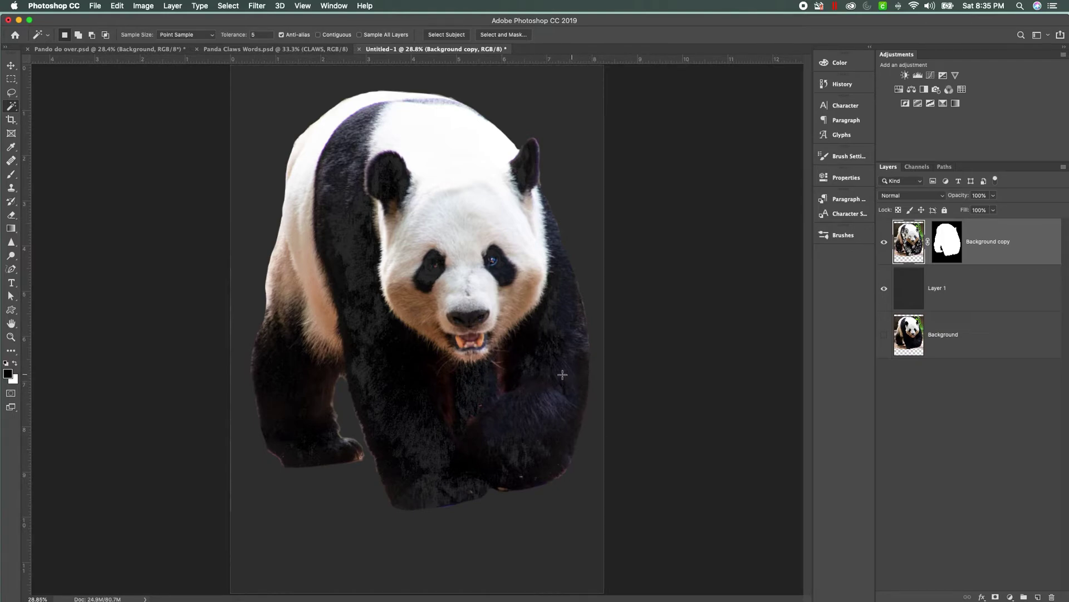
- Select the remaining black fur across the front leg with the Magic Wand, delete it and clear the selection
{"action": "left_click", "coordinate": [349, 146]}
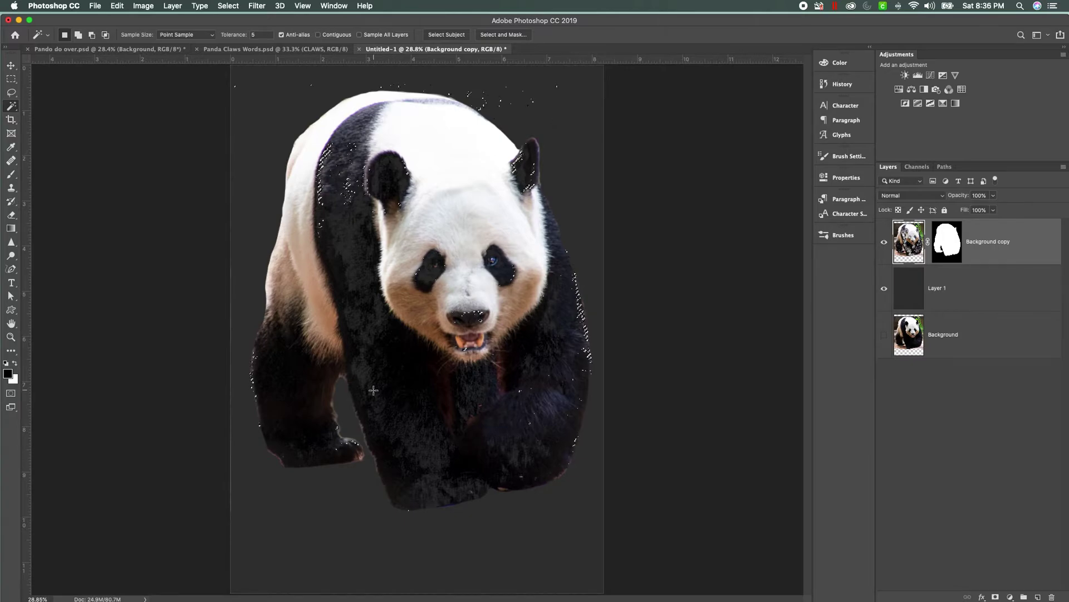
{"action": "left_click", "coordinate": [401, 362]}
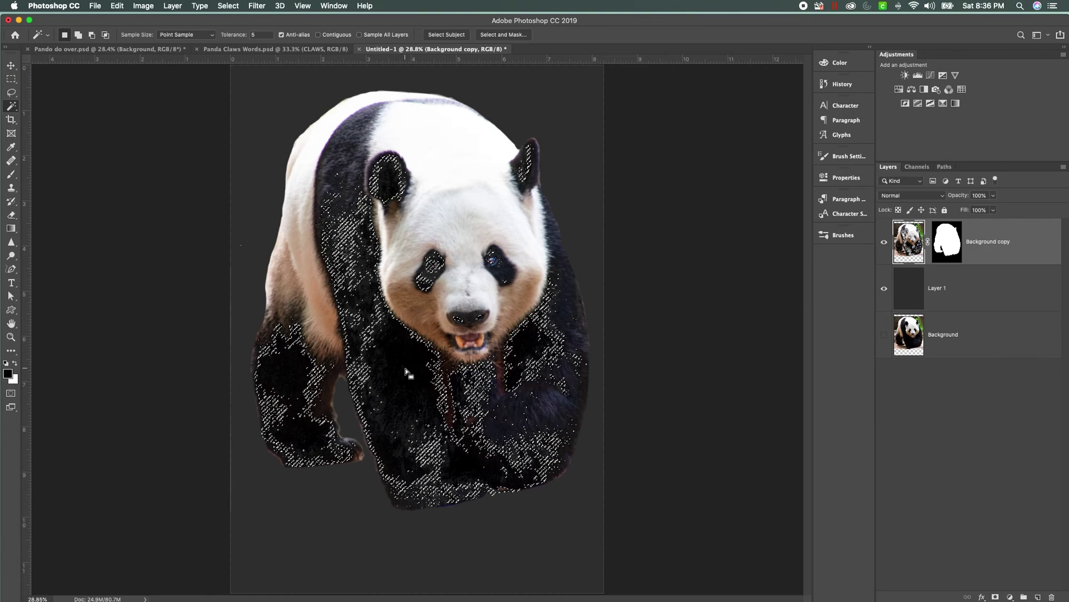
{"action": "key", "text": "Delete"}
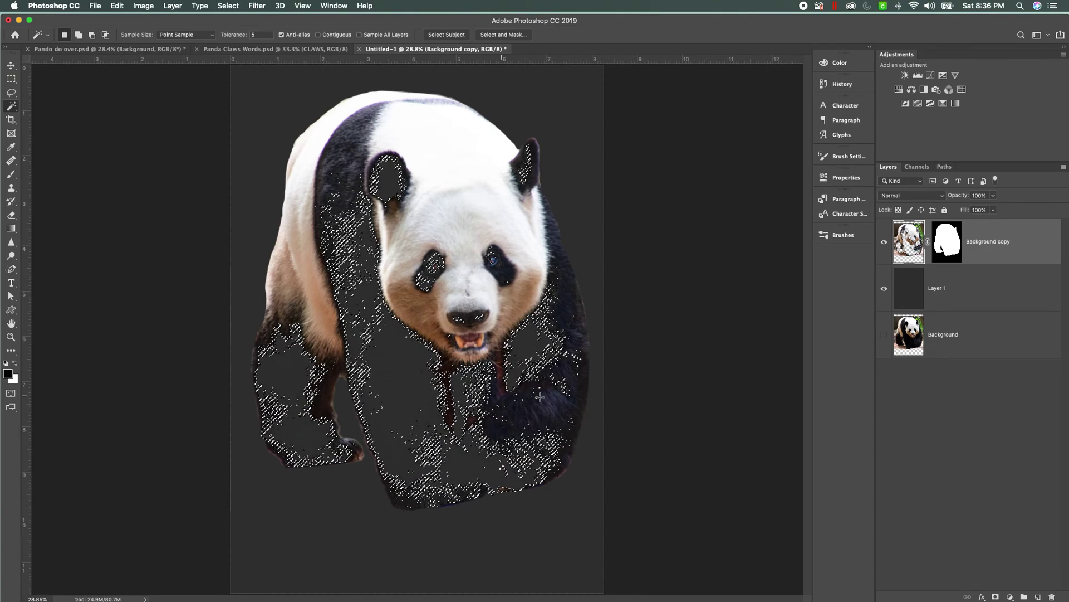
{"action": "key", "text": "super+d"}
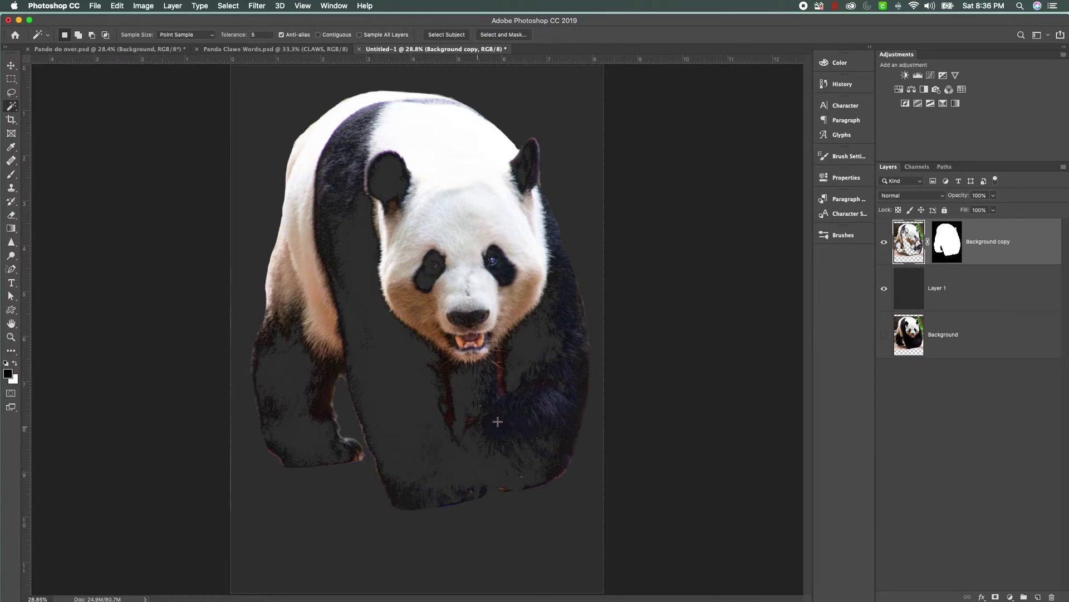
- Refill Layer 1 with the near-black color 1d1d1d
{"action": "left_click", "coordinate": [941, 295]}
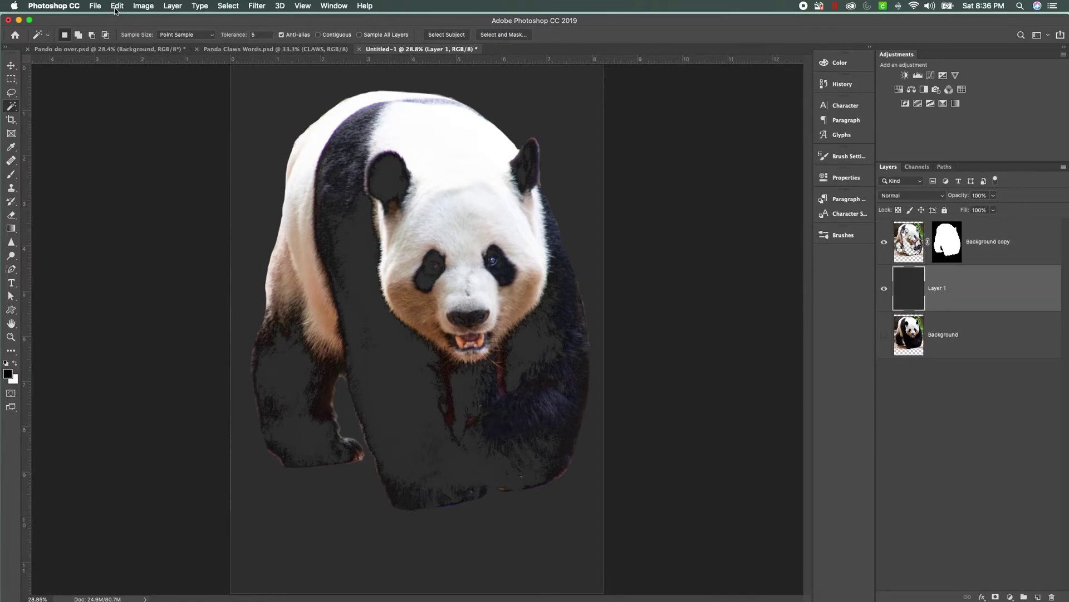
{"action": "left_click", "coordinate": [95, 6]}
{"action": "mouse_move", "coordinate": [117, 5]}
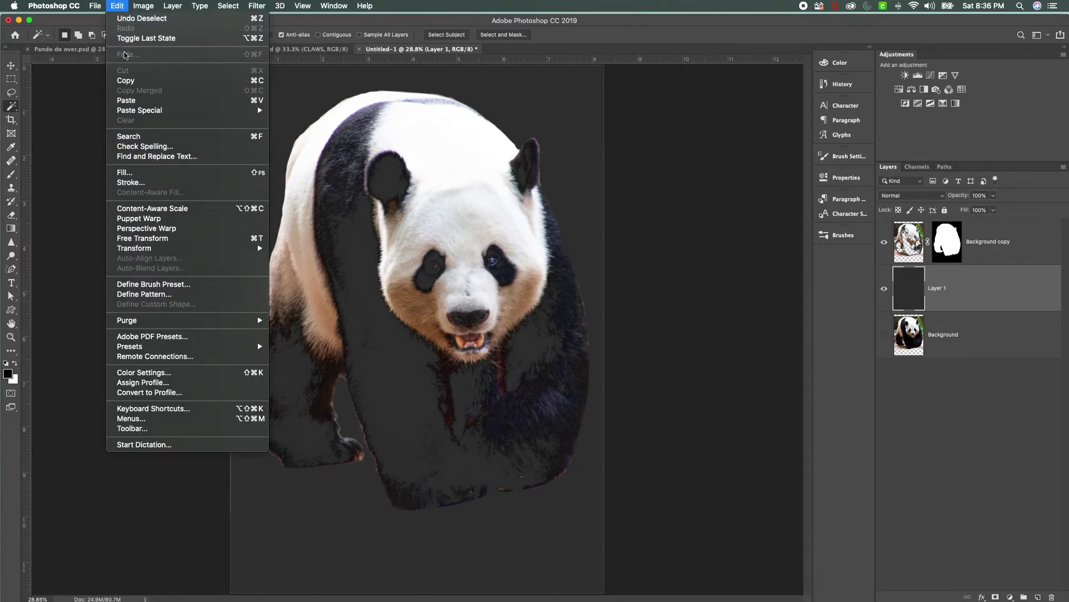
{"action": "left_click", "coordinate": [143, 173]}
{"action": "left_click", "coordinate": [618, 174]}
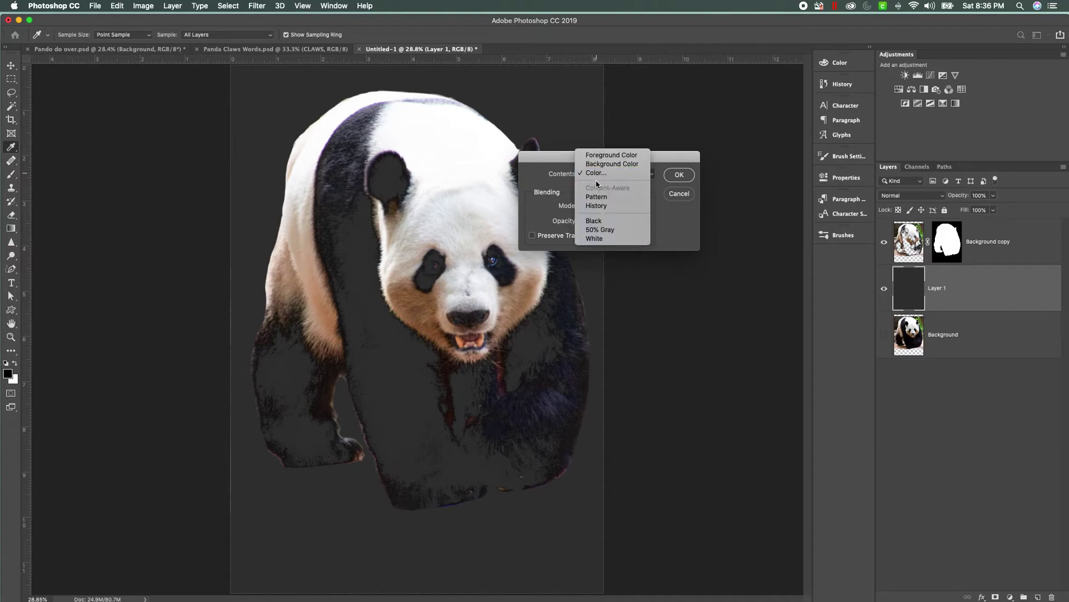
{"action": "left_click", "coordinate": [618, 173]}
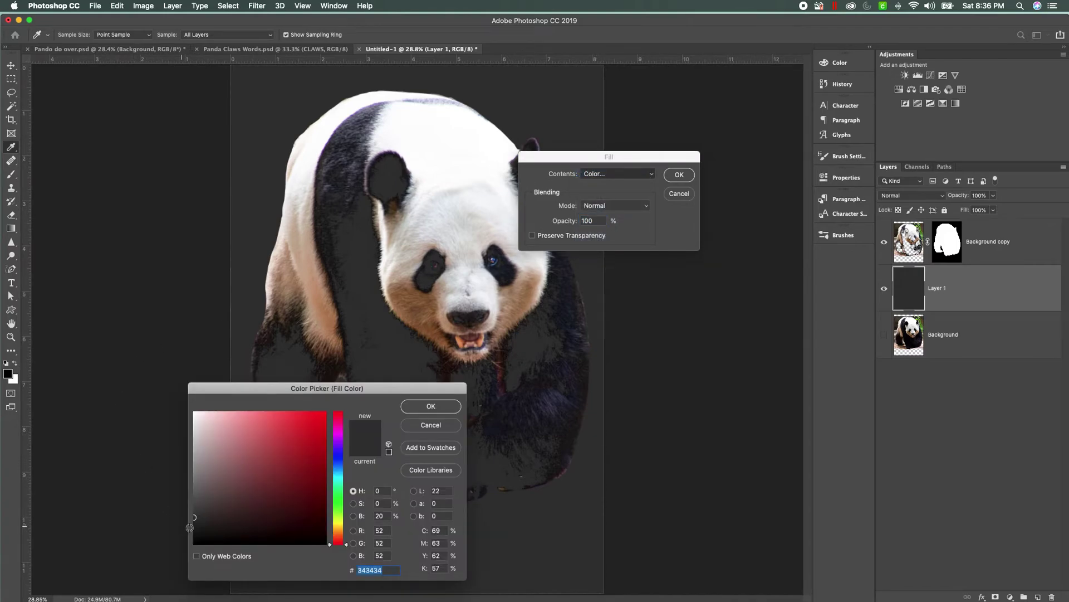
{"action": "left_click", "coordinate": [195, 529]}
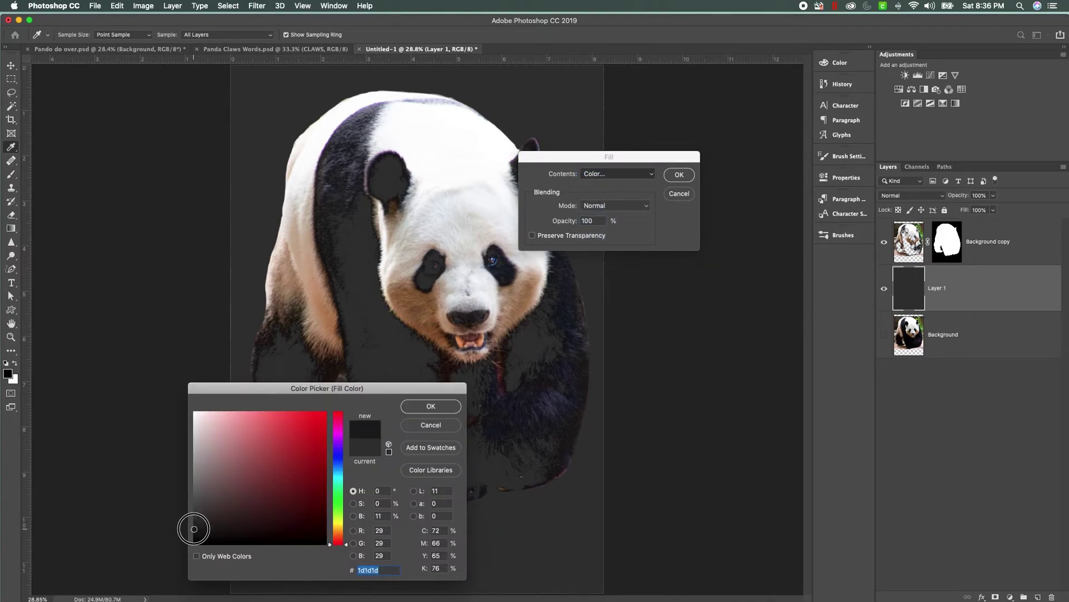
{"action": "left_click", "coordinate": [424, 408]}
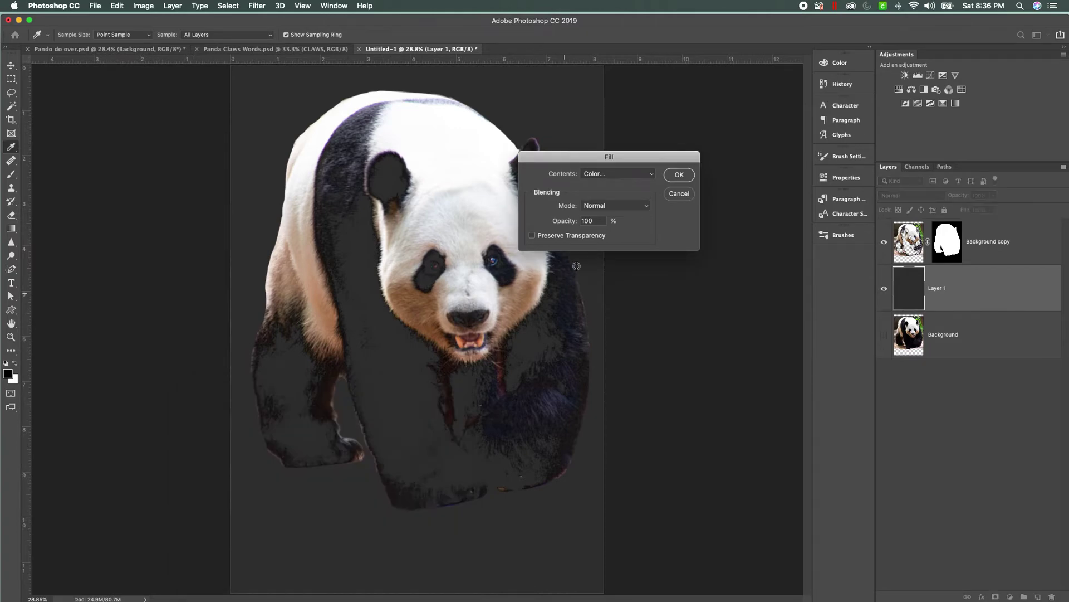
{"action": "left_click", "coordinate": [679, 176]}
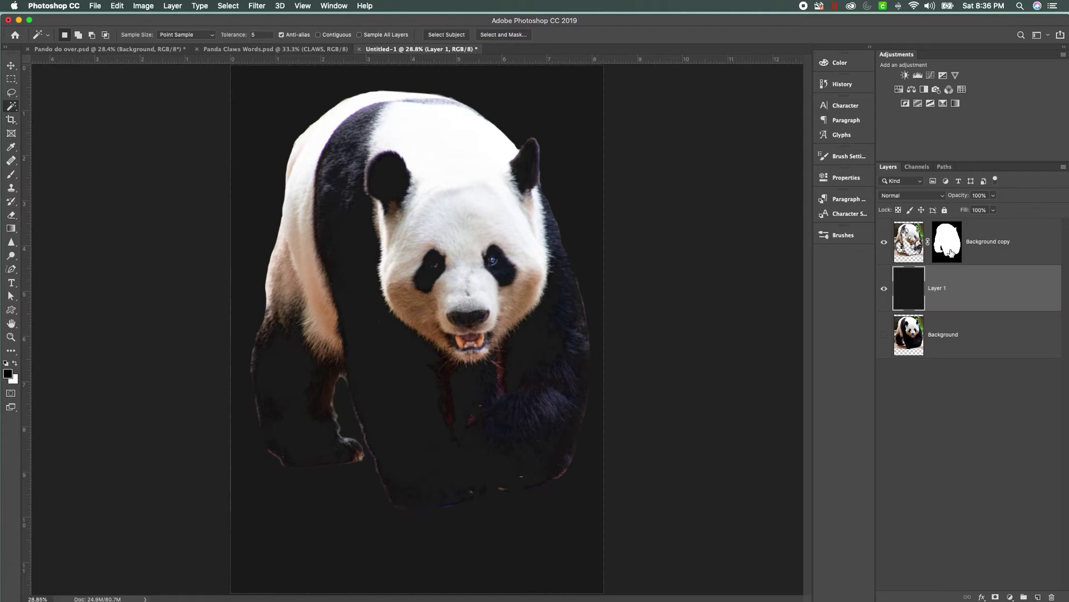
- Take the Brush tool with a bristle-textured tip, targeting the Background copy layer's image with Layer 1 hidden
{"action": "left_click", "coordinate": [907, 245]}
{"action": "left_click", "coordinate": [942, 242]}
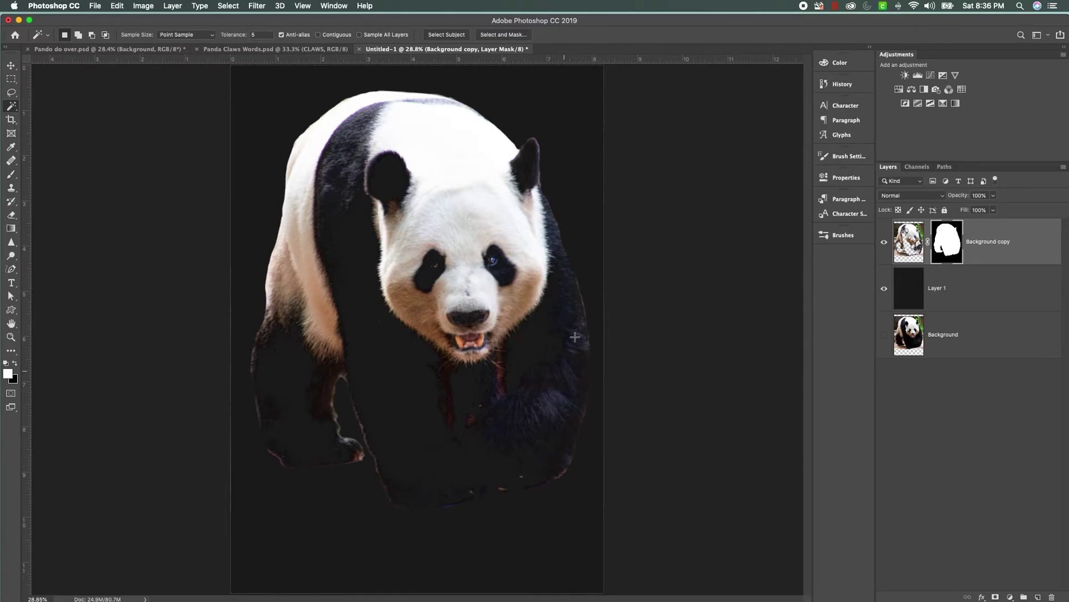
{"action": "left_click", "coordinate": [11, 175]}
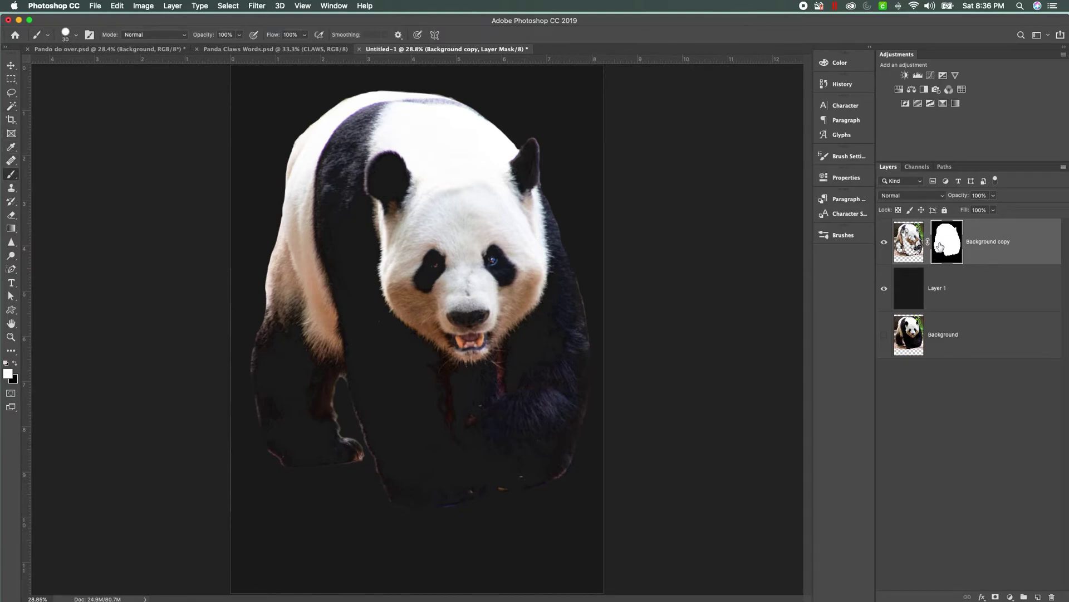
{"action": "left_click", "coordinate": [909, 244]}
{"action": "left_click", "coordinate": [884, 288]}
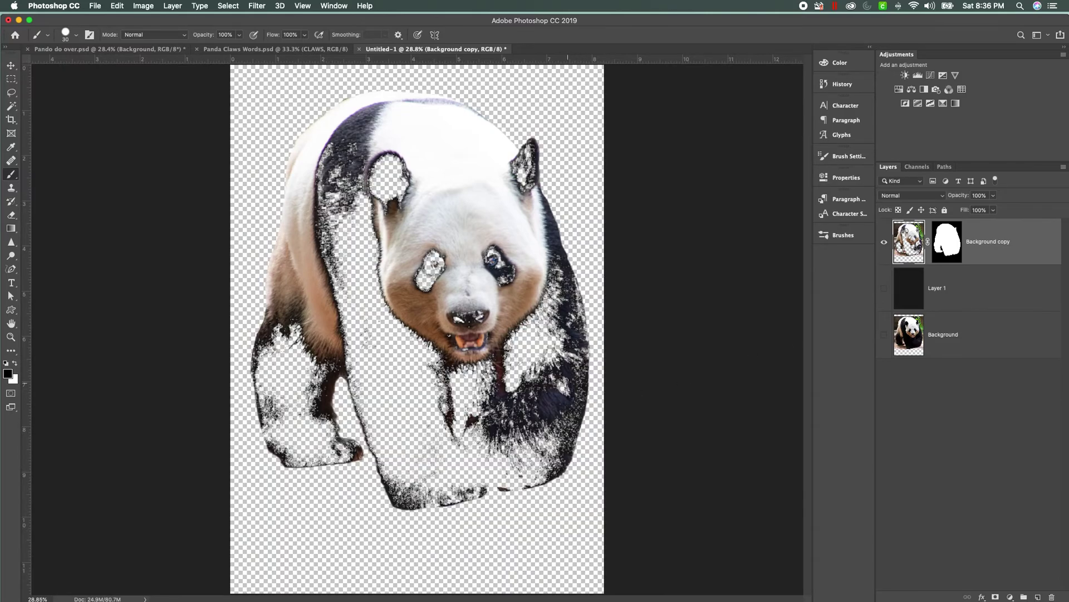
{"action": "left_click", "coordinate": [76, 35]}
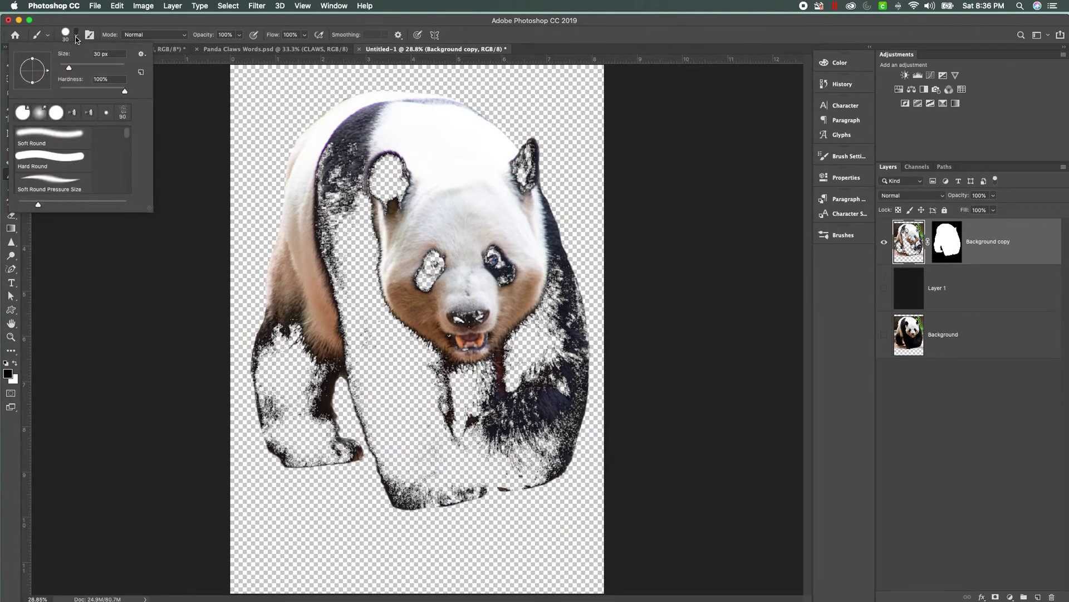
{"action": "left_click", "coordinate": [72, 113]}
{"action": "left_click", "coordinate": [173, 221]}
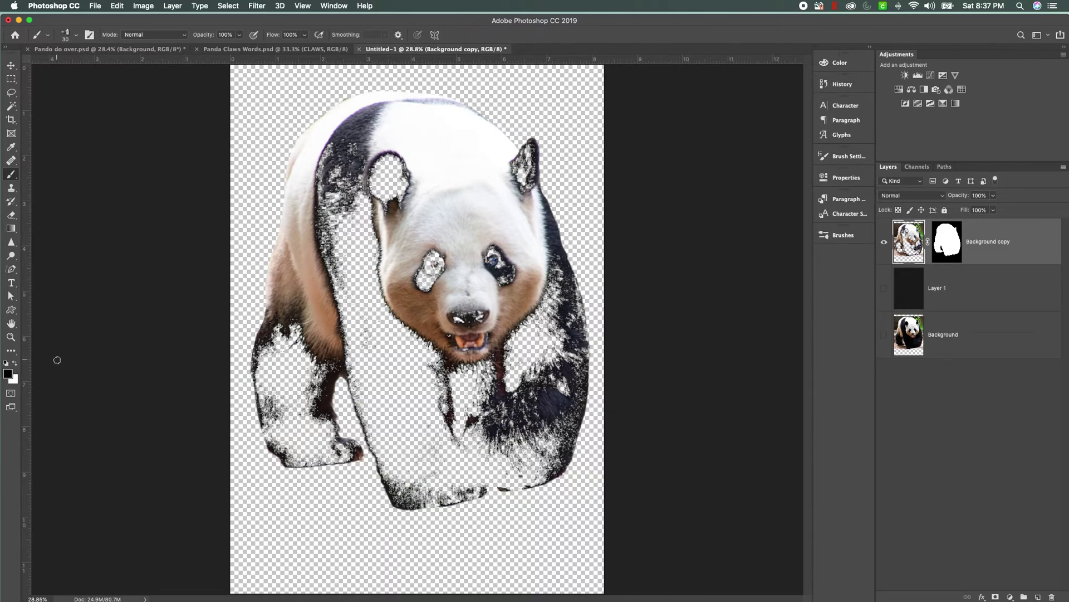
- Set the white brush to 70 px and 78% opacity, undoing the trial stroke on the front leg
{"action": "left_click", "coordinate": [17, 366]}
{"action": "key", "text": "bracketright"}
{"action": "key", "text": "bracketright"}
{"action": "key", "text": "bracketright"}
{"action": "key", "text": "bracketright"}
{"action": "mouse_move", "coordinate": [537, 428]}
{"action": "left_mouse_down"}
{"action": "mouse_move", "coordinate": [527, 413]}
{"action": "mouse_move", "coordinate": [526, 435]}
{"action": "mouse_move", "coordinate": [509, 427]}
{"action": "left_mouse_up"}
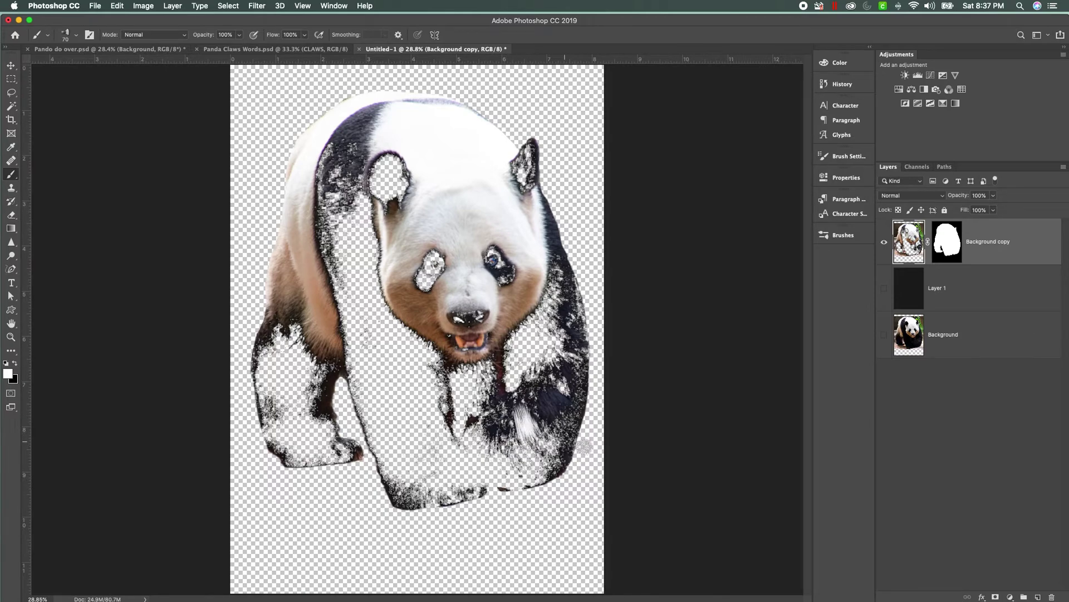
{"action": "key", "text": "super+z"}
{"action": "left_click", "coordinate": [239, 35]}
{"action": "left_click_drag", "start_coordinate": [226, 49], "coordinate": [229, 49]}
- Try white fur strokes over the shoulder stripe and front leg, and a black stroke over the chest, on the layer's image
{"action": "mouse_move", "coordinate": [352, 138]}
{"action": "left_mouse_down"}
{"action": "mouse_move", "coordinate": [337, 169]}
{"action": "mouse_move", "coordinate": [337, 147]}
{"action": "mouse_move", "coordinate": [338, 162]}
{"action": "left_mouse_up"}
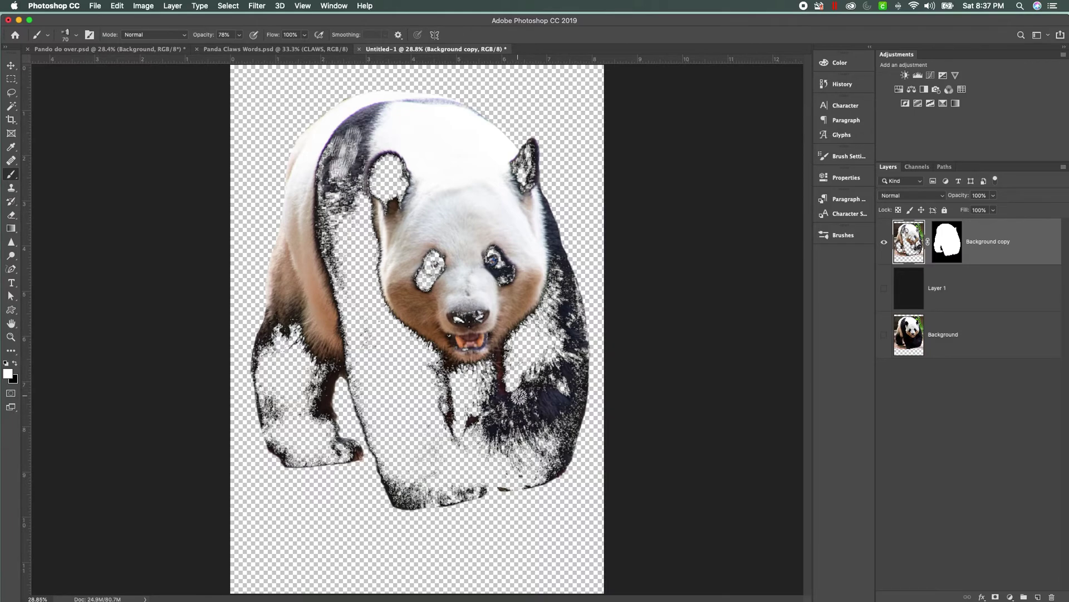
{"action": "mouse_move", "coordinate": [520, 398]}
{"action": "left_mouse_down"}
{"action": "mouse_move", "coordinate": [522, 426]}
{"action": "mouse_move", "coordinate": [543, 436]}
{"action": "left_mouse_up"}
{"action": "mouse_move", "coordinate": [548, 373]}
{"action": "left_mouse_down"}
{"action": "mouse_move", "coordinate": [565, 375]}
{"action": "mouse_move", "coordinate": [570, 400]}
{"action": "left_mouse_up"}
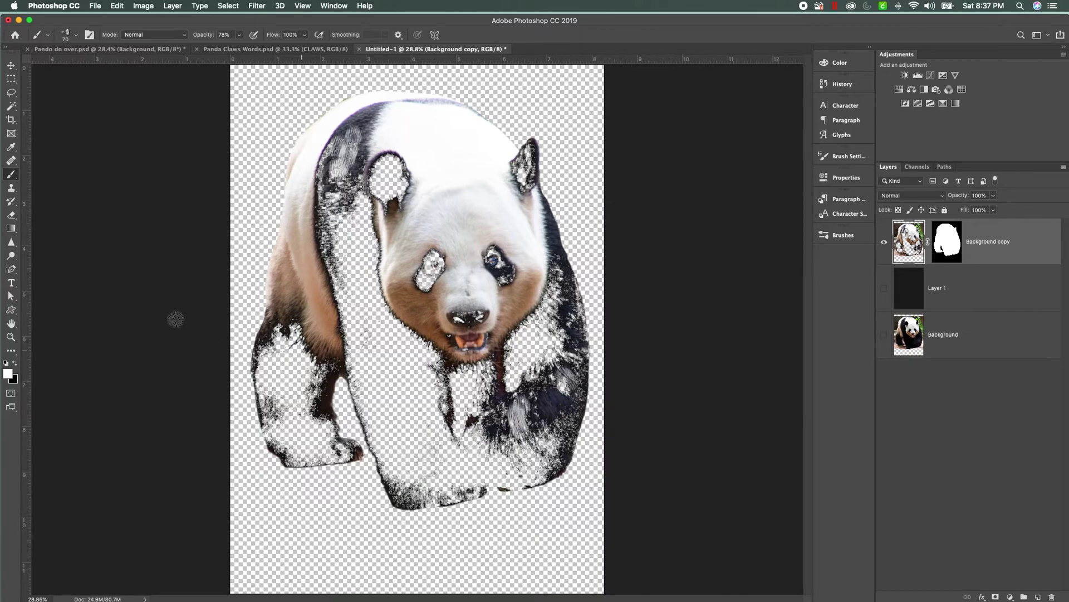
{"action": "left_click", "coordinate": [15, 364]}
{"action": "left_click_drag", "start_coordinate": [443, 378], "coordinate": [447, 426]}
- Try painting on the Background copy's layer mask over the front leg, rear leg and shoulder to fade the dark fur
{"action": "left_click", "coordinate": [941, 230]}
{"action": "key", "text": "x"}
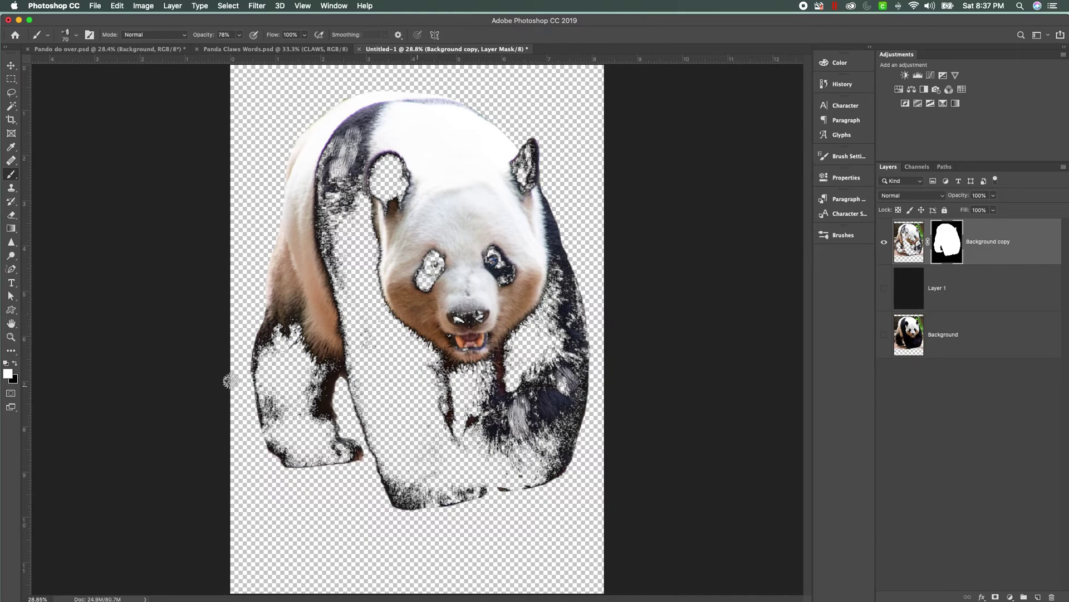
{"action": "left_click", "coordinate": [15, 364]}
{"action": "key", "text": "super+z"}
{"action": "key", "text": "x"}
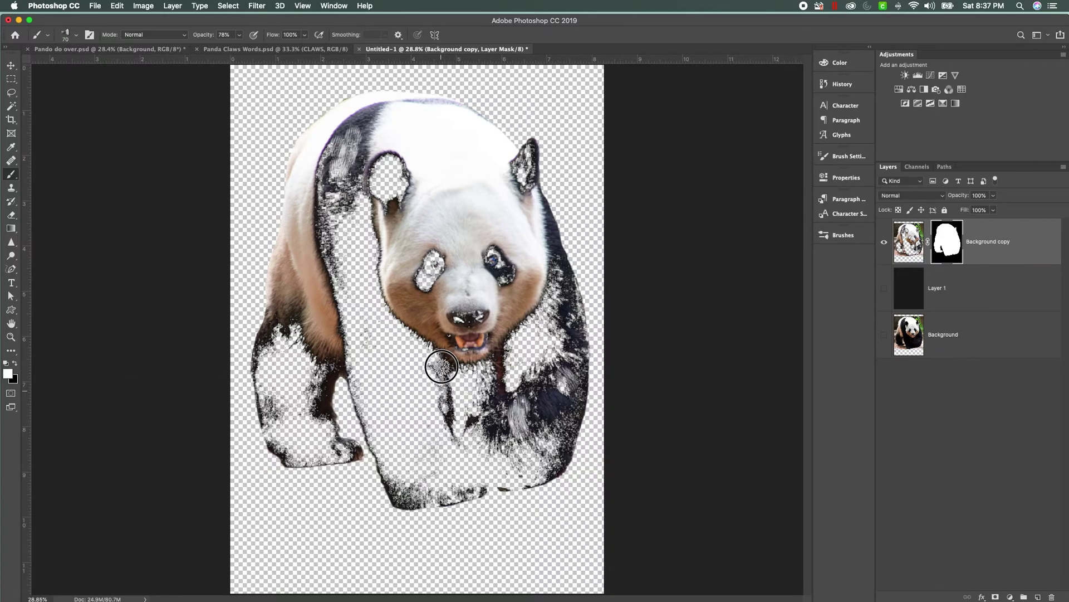
{"action": "mouse_move", "coordinate": [518, 443]}
{"action": "left_mouse_down"}
{"action": "mouse_move", "coordinate": [529, 415]}
{"action": "mouse_move", "coordinate": [518, 415]}
{"action": "mouse_move", "coordinate": [528, 419]}
{"action": "left_mouse_up"}
{"action": "mouse_move", "coordinate": [503, 423]}
{"action": "left_mouse_down"}
{"action": "mouse_move", "coordinate": [518, 438]}
{"action": "mouse_move", "coordinate": [535, 438]}
{"action": "mouse_move", "coordinate": [528, 426]}
{"action": "mouse_move", "coordinate": [575, 423]}
{"action": "left_mouse_up"}
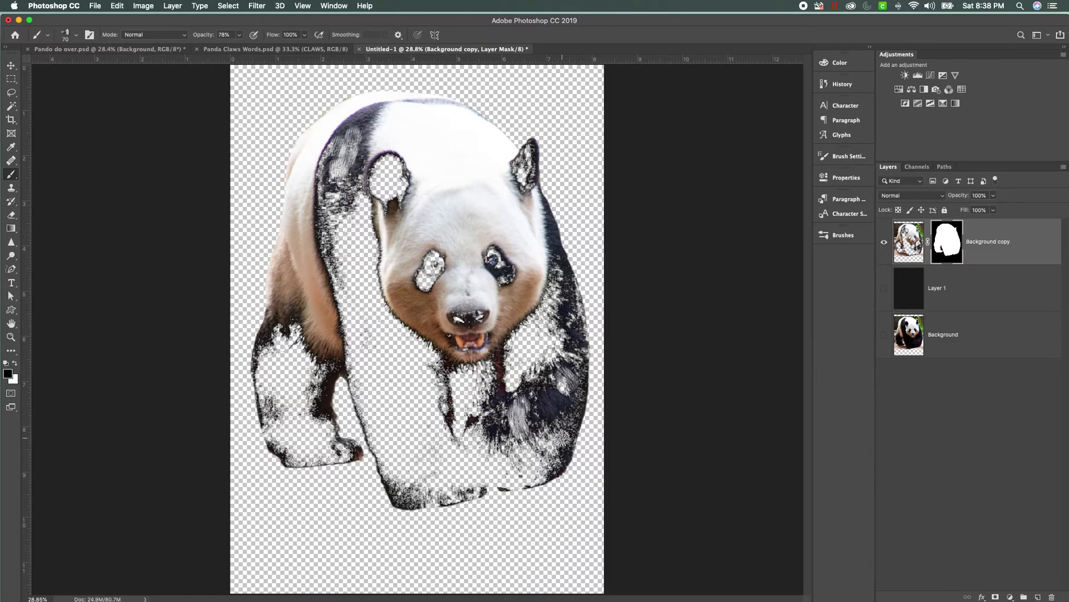
{"action": "mouse_move", "coordinate": [521, 424]}
{"action": "left_mouse_down"}
{"action": "mouse_move", "coordinate": [541, 443]}
{"action": "mouse_move", "coordinate": [569, 427]}
{"action": "mouse_move", "coordinate": [580, 356]}
{"action": "mouse_move", "coordinate": [569, 306]}
{"action": "left_mouse_up"}
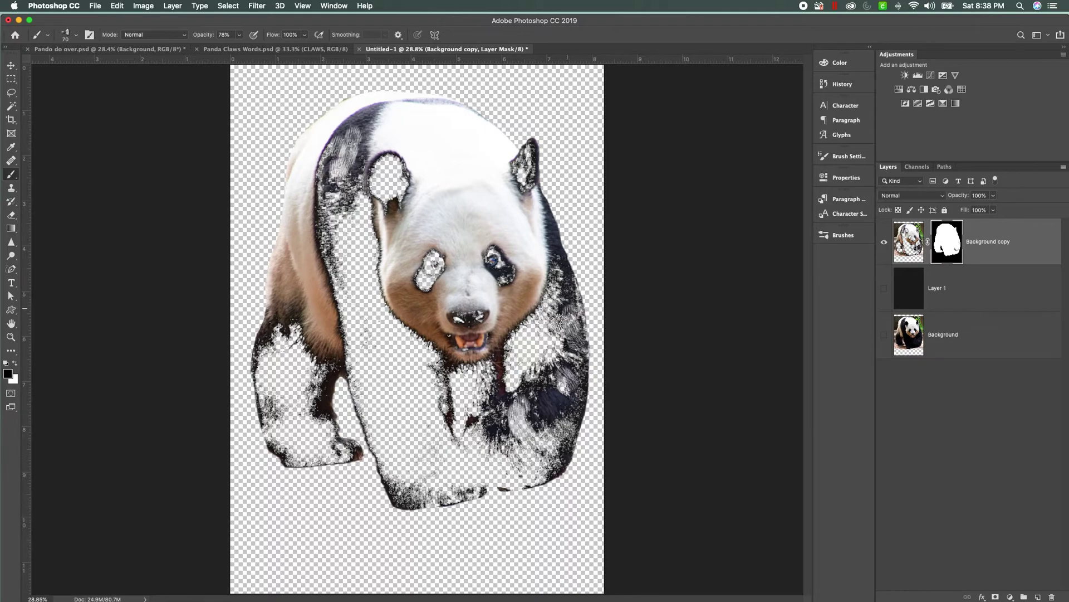
{"action": "mouse_move", "coordinate": [318, 408]}
{"action": "left_mouse_down"}
{"action": "mouse_move", "coordinate": [308, 381]}
{"action": "mouse_move", "coordinate": [273, 351]}
{"action": "mouse_move", "coordinate": [312, 387]}
{"action": "left_mouse_up"}
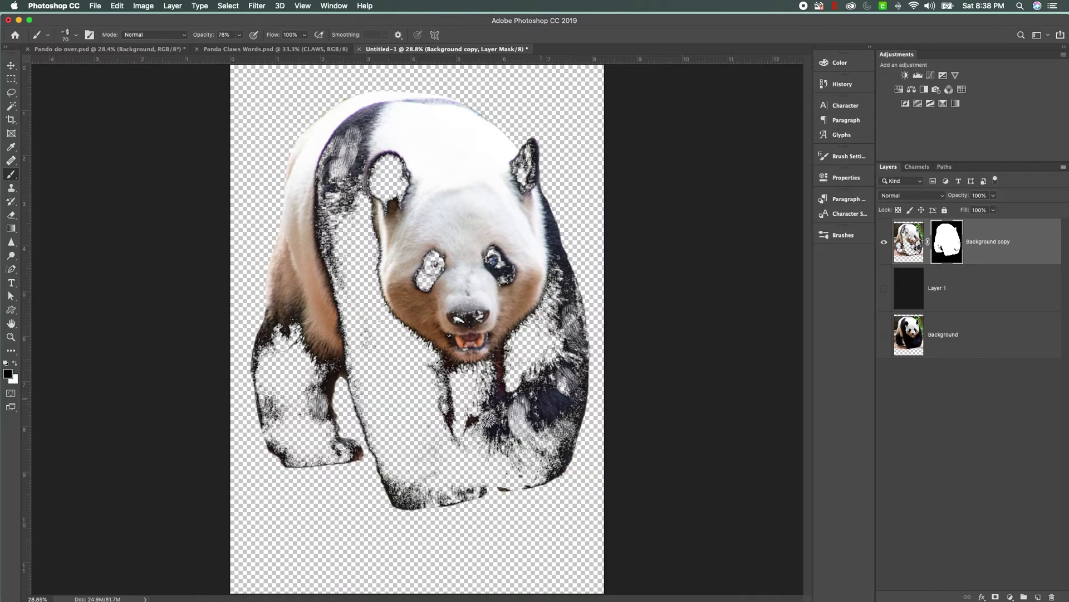
{"action": "mouse_move", "coordinate": [443, 146]}
{"action": "left_mouse_down"}
{"action": "mouse_move", "coordinate": [390, 157]}
{"action": "mouse_move", "coordinate": [351, 139]}
{"action": "mouse_move", "coordinate": [337, 208]}
{"action": "left_mouse_up"}
- Show Layer 1 again and undo the trial brush strokes on the panda's fur and layer mask
{"action": "left_click", "coordinate": [884, 287]}
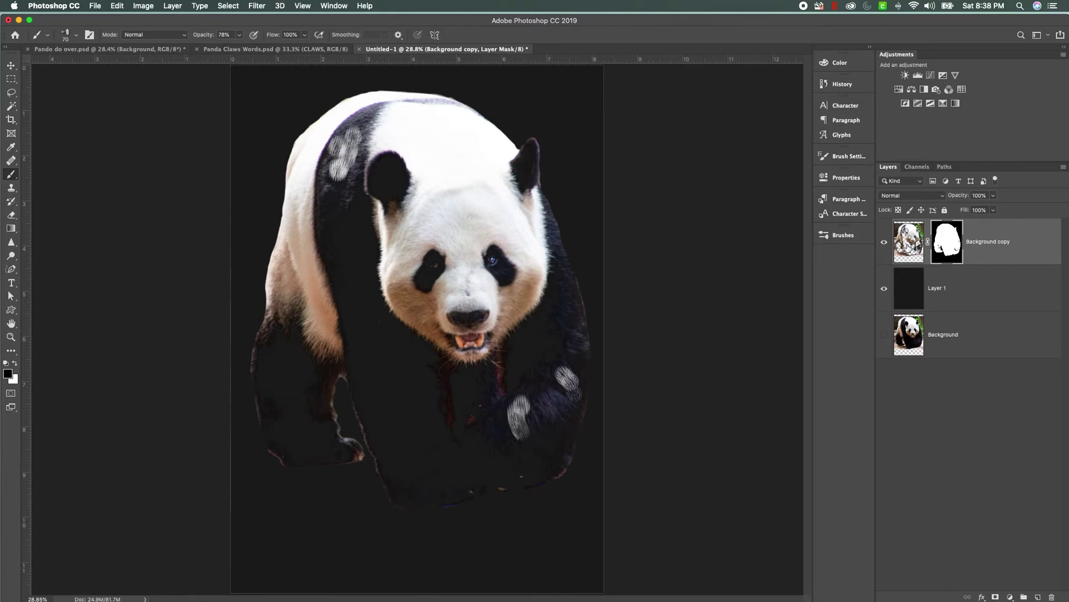
{"action": "left_click", "coordinate": [909, 242]}
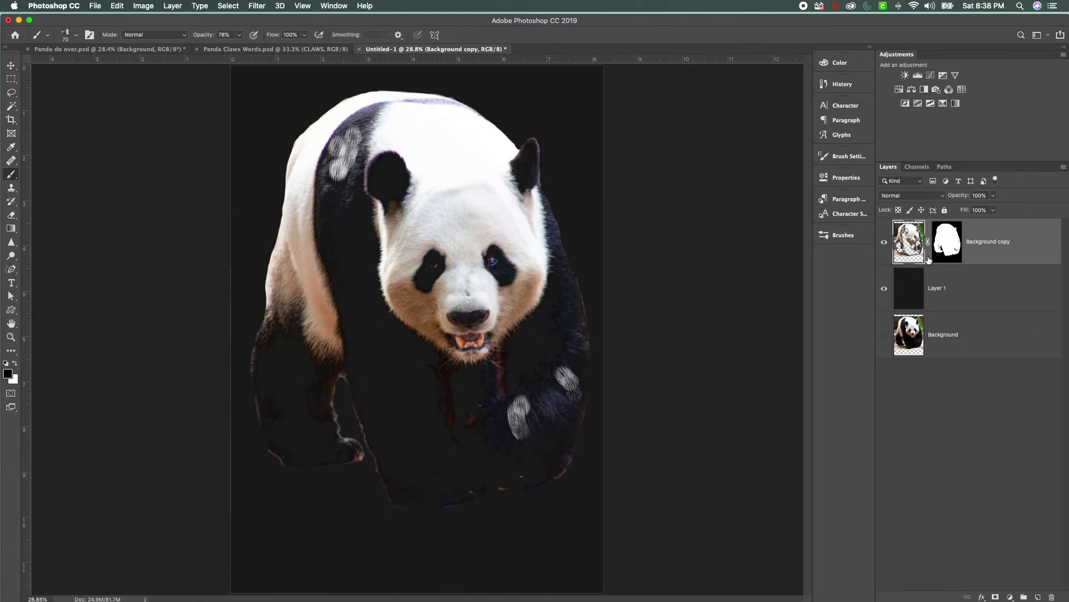
{"action": "left_click", "coordinate": [949, 243]}
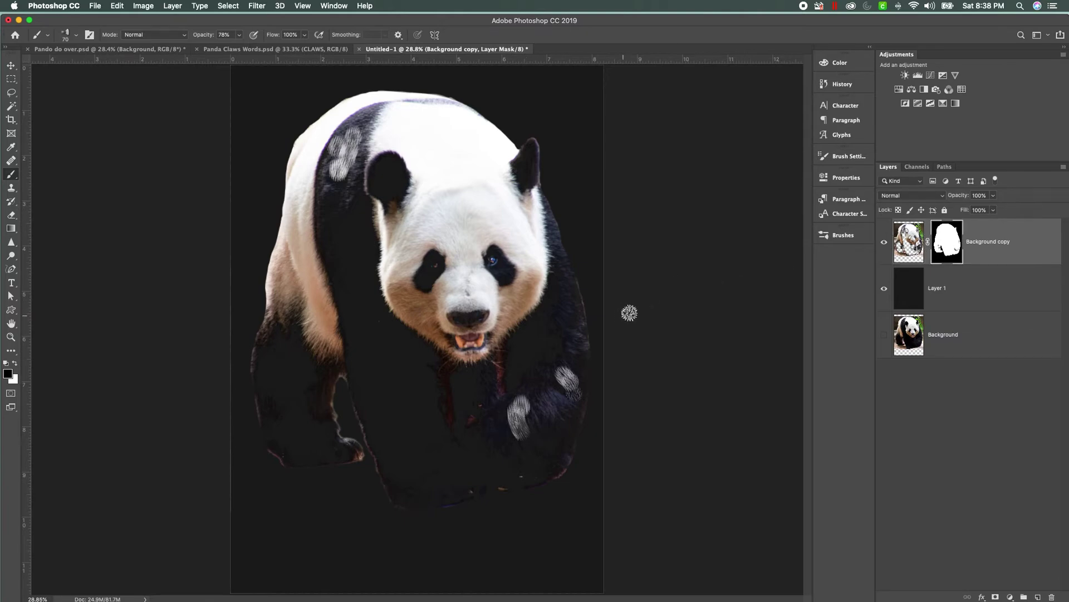
{"action": "key", "text": "super+z"}
{"action": "key", "text": "super+z"}
{"action": "key", "text": "super+z"}
{"action": "key", "text": "super+z"}
{"action": "key", "text": "super+z"}
{"action": "key", "text": "super+z"}
{"action": "key", "text": "super+z"}
{"action": "key", "text": "super+z"}
{"action": "key", "text": "super+z"}
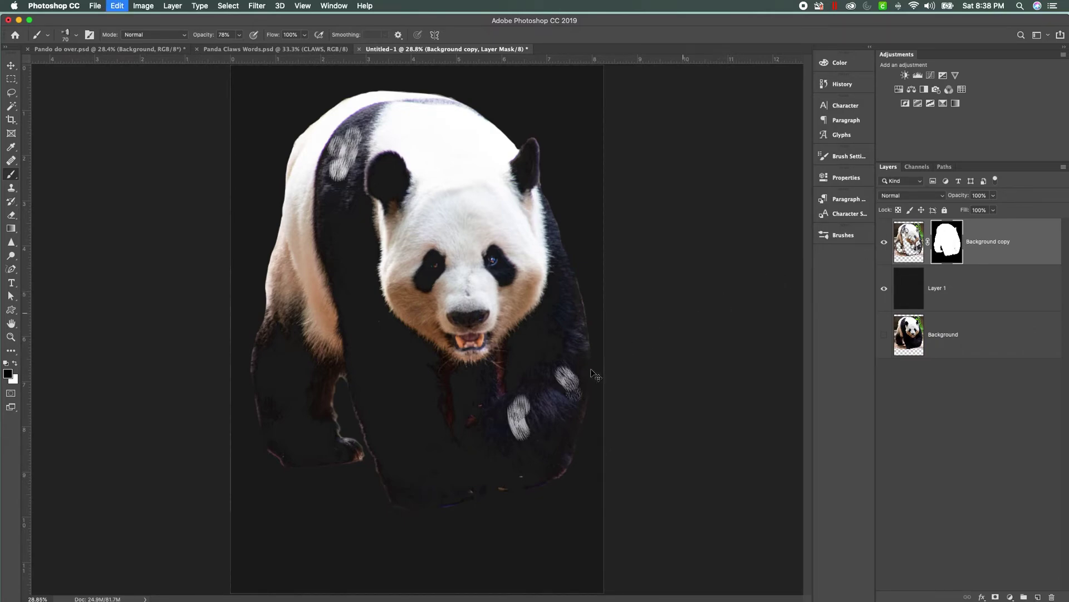
{"action": "key", "text": "super+z"}
{"action": "key", "text": "super+z"}
{"action": "key", "text": "super+z"}
{"action": "key", "text": "super+z"}
{"action": "key", "text": "super+z"}
{"action": "key", "text": "super+z"}
{"action": "key", "text": "super+z"}
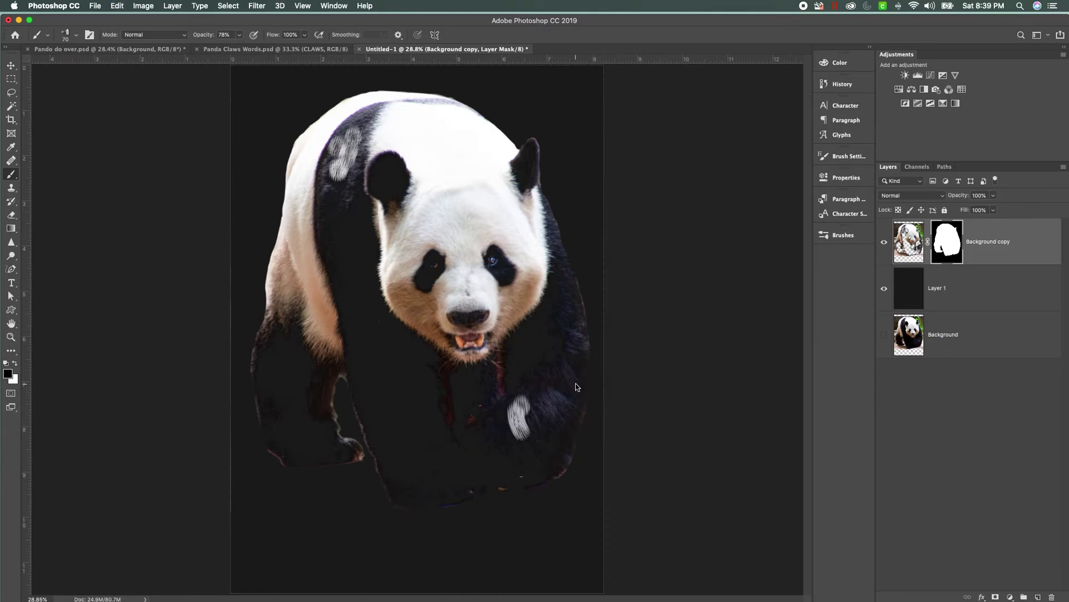
{"action": "key", "text": "super+z"}
{"action": "key", "text": "super+z"}
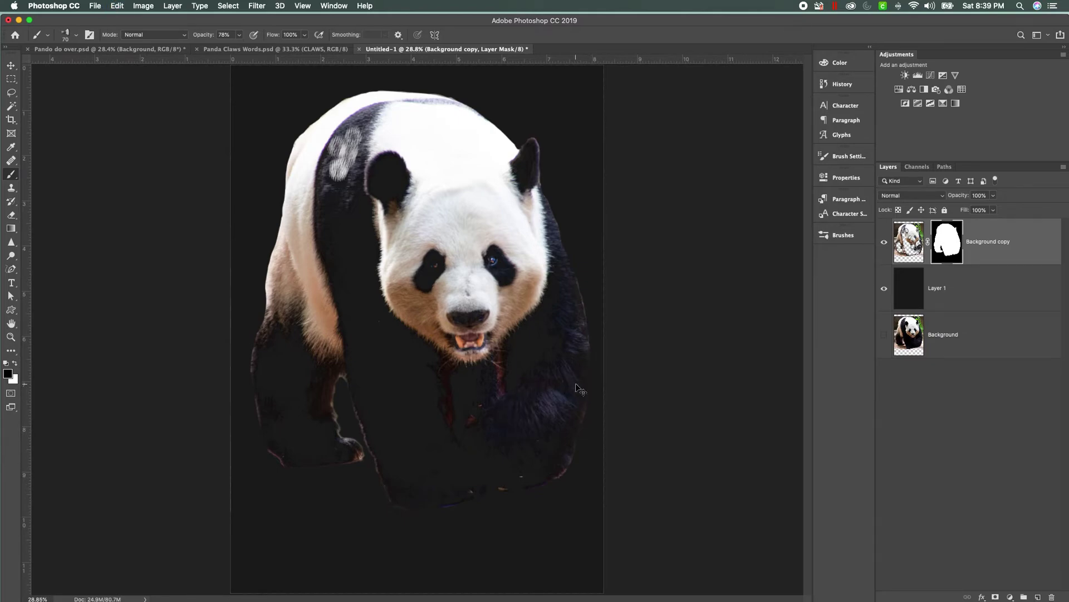
{"action": "key", "text": "super+z"}
{"action": "key", "text": "super+z"}
{"action": "key", "text": "super+z"}
{"action": "key", "text": "super+z"}
{"action": "key", "text": "super+z"}
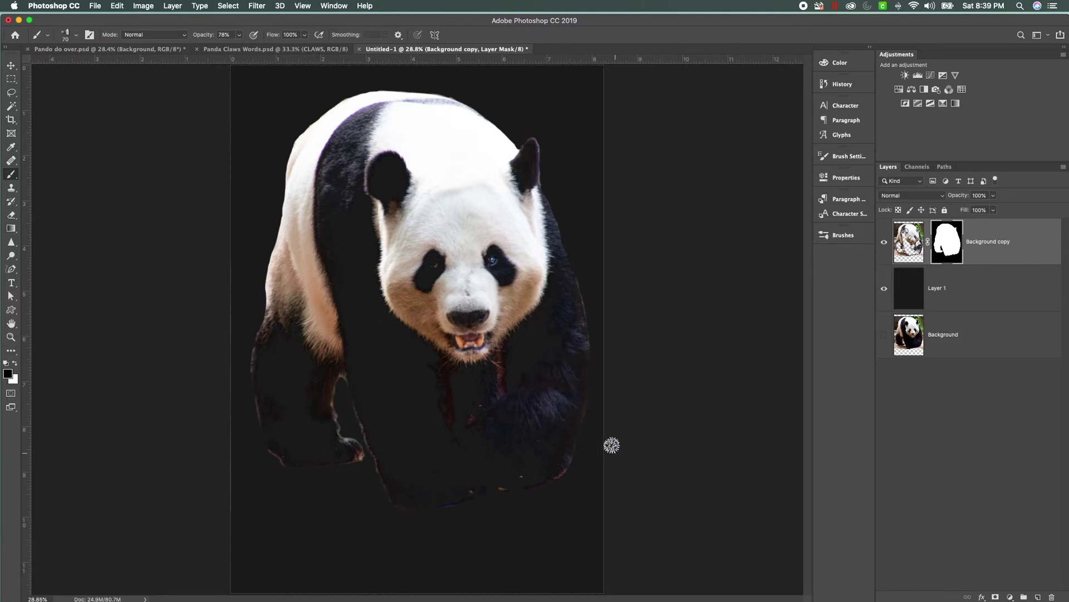
- Soften the bluish fur highlights on the raised front leg by painting black at 78% opacity on the Background copy's mask
{"action": "left_click", "coordinate": [10, 337]}
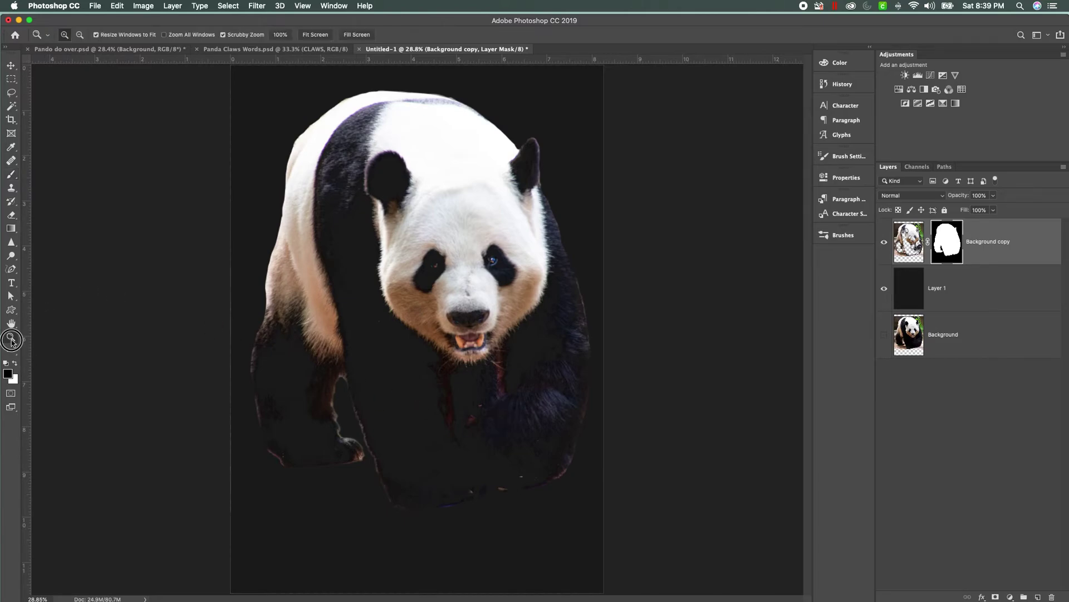
{"action": "left_click", "coordinate": [440, 395]}
{"action": "left_click_drag", "start_coordinate": [448, 397], "coordinate": [523, 432]}
{"action": "scroll", "coordinate": [689, 404], "scroll_direction": "down", "scroll_amount": 3}
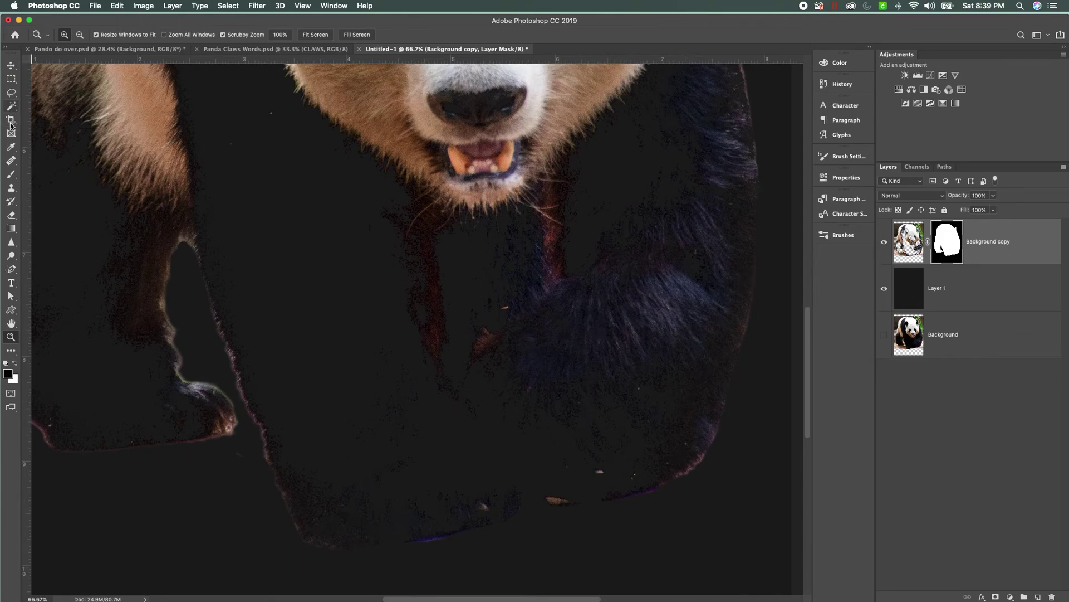
{"action": "left_click", "coordinate": [11, 174]}
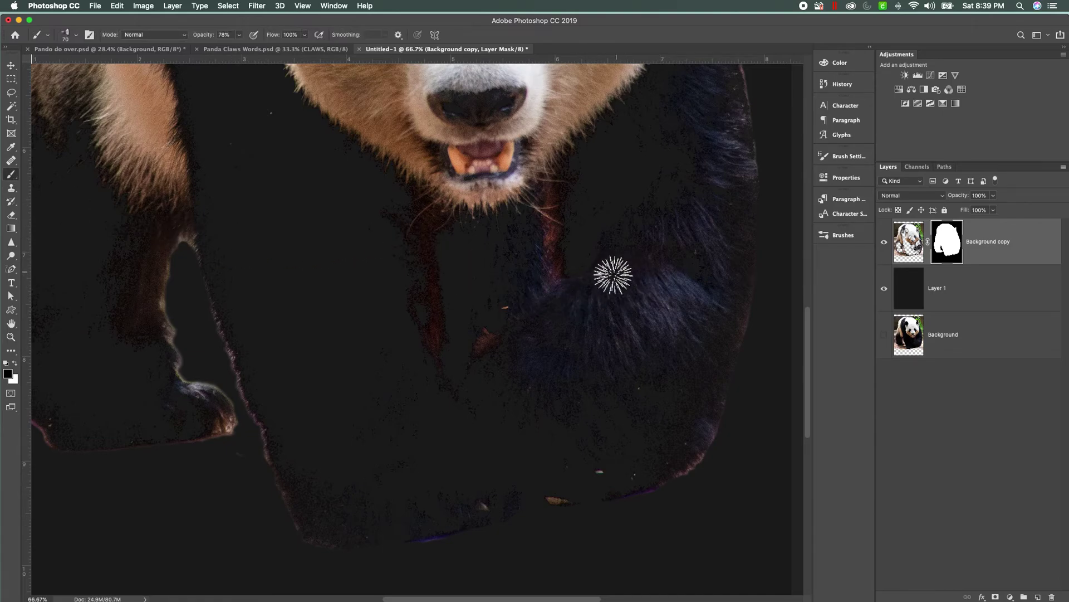
{"action": "mouse_move", "coordinate": [621, 304]}
{"action": "left_mouse_down"}
{"action": "mouse_move", "coordinate": [600, 332]}
{"action": "mouse_move", "coordinate": [570, 332]}
{"action": "left_mouse_up"}
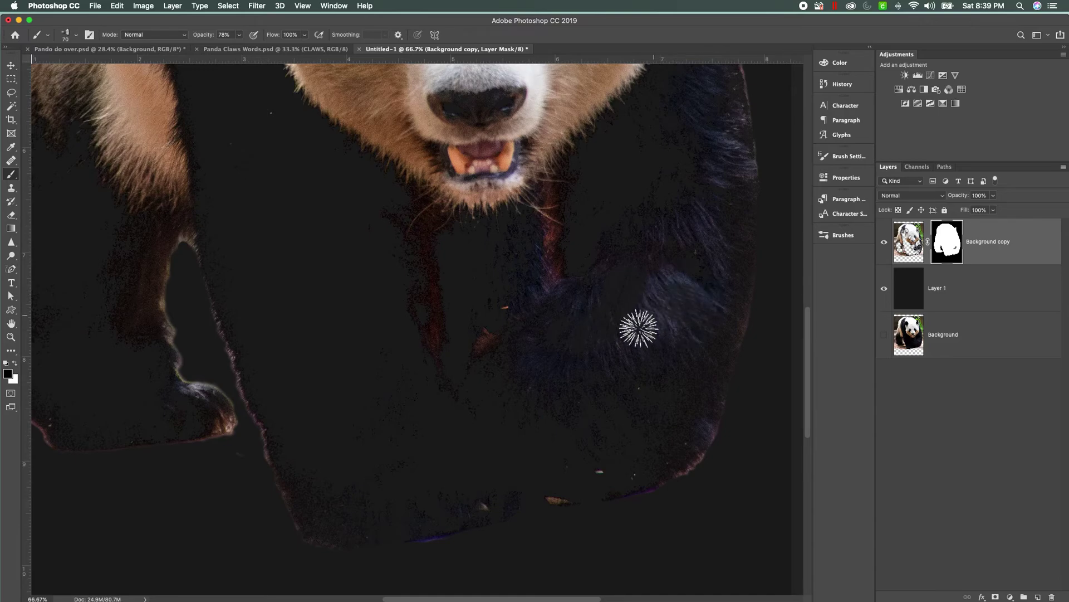
{"action": "mouse_move", "coordinate": [660, 328]}
{"action": "left_mouse_down"}
{"action": "mouse_move", "coordinate": [604, 352]}
{"action": "mouse_move", "coordinate": [612, 360]}
{"action": "mouse_move", "coordinate": [578, 365]}
{"action": "mouse_move", "coordinate": [535, 341]}
{"action": "left_mouse_up"}
{"action": "left_click", "coordinate": [639, 286]}
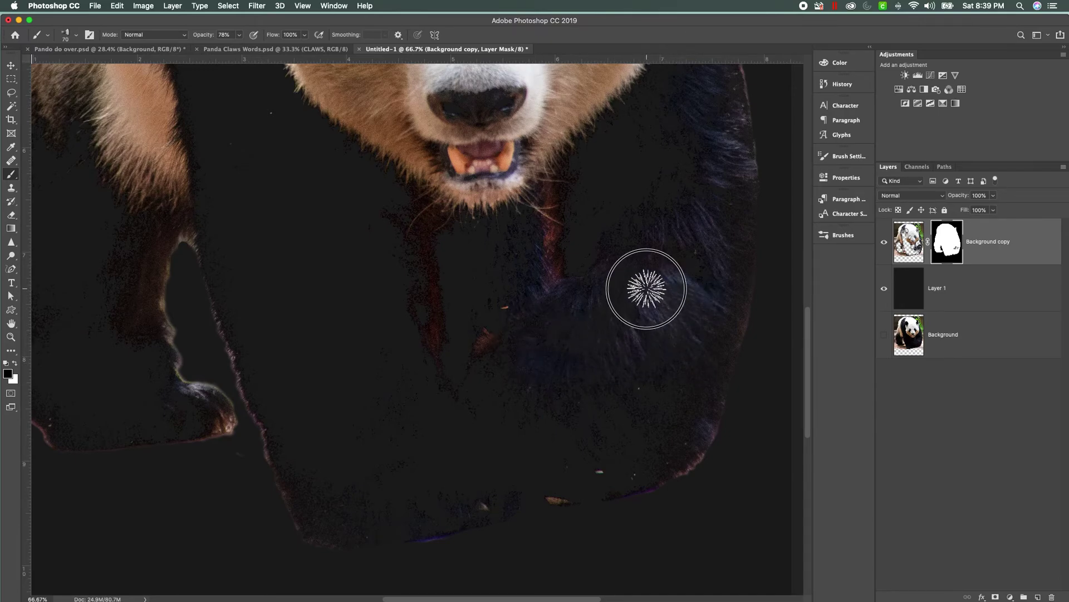
{"action": "left_click", "coordinate": [881, 287]}
{"action": "left_click", "coordinate": [884, 288]}
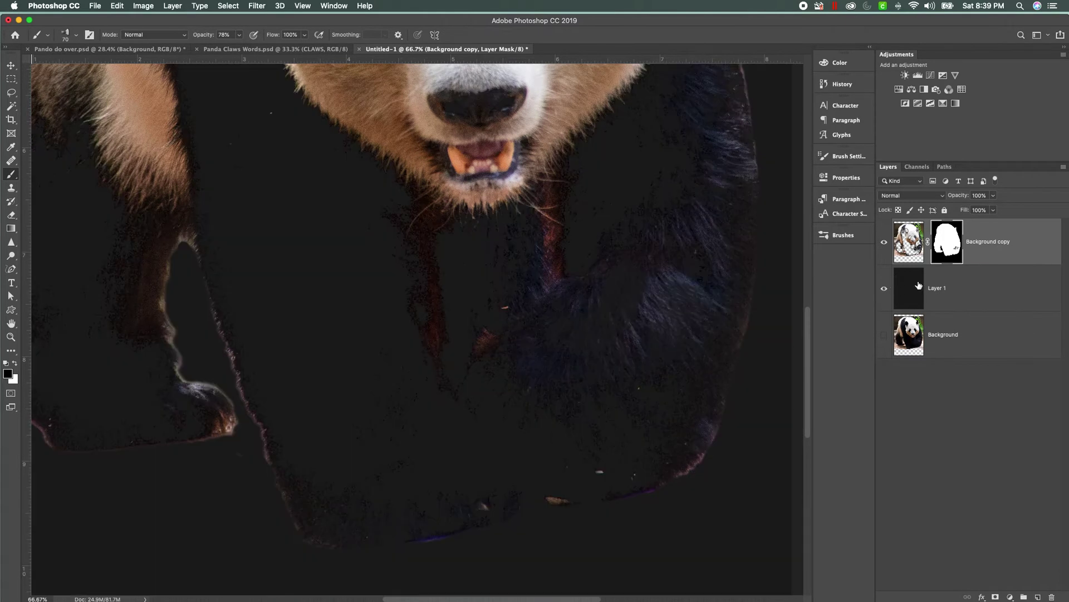
{"action": "left_click", "coordinate": [304, 7]}
{"action": "left_click", "coordinate": [324, 111]}
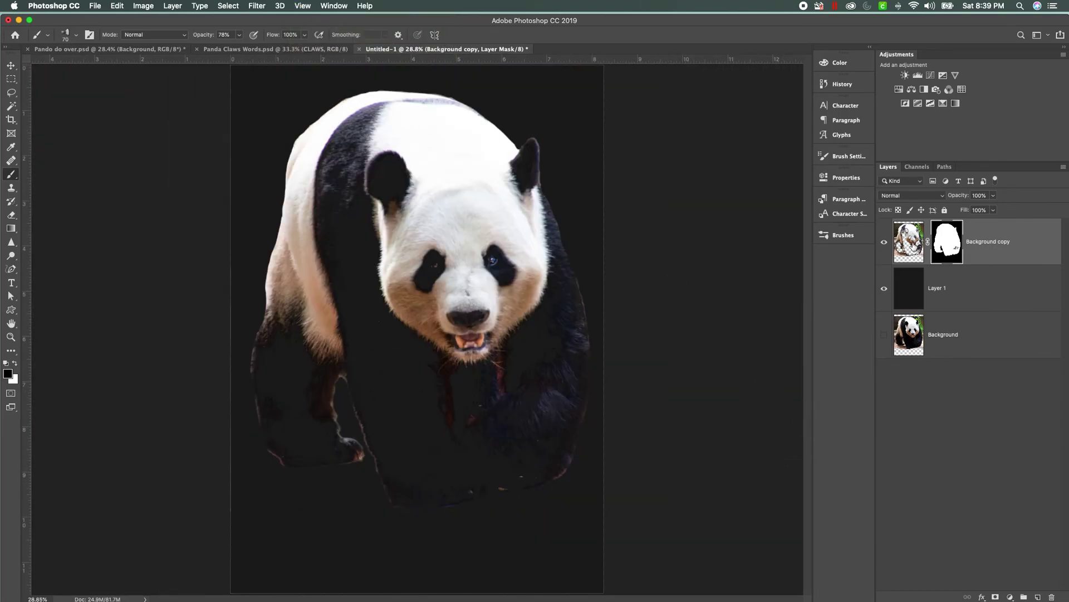
- Move the panda on the Background copy layer down about 1.6 inches to leave room above its head
{"action": "left_click", "coordinate": [989, 255]}
{"action": "left_click", "coordinate": [11, 65]}
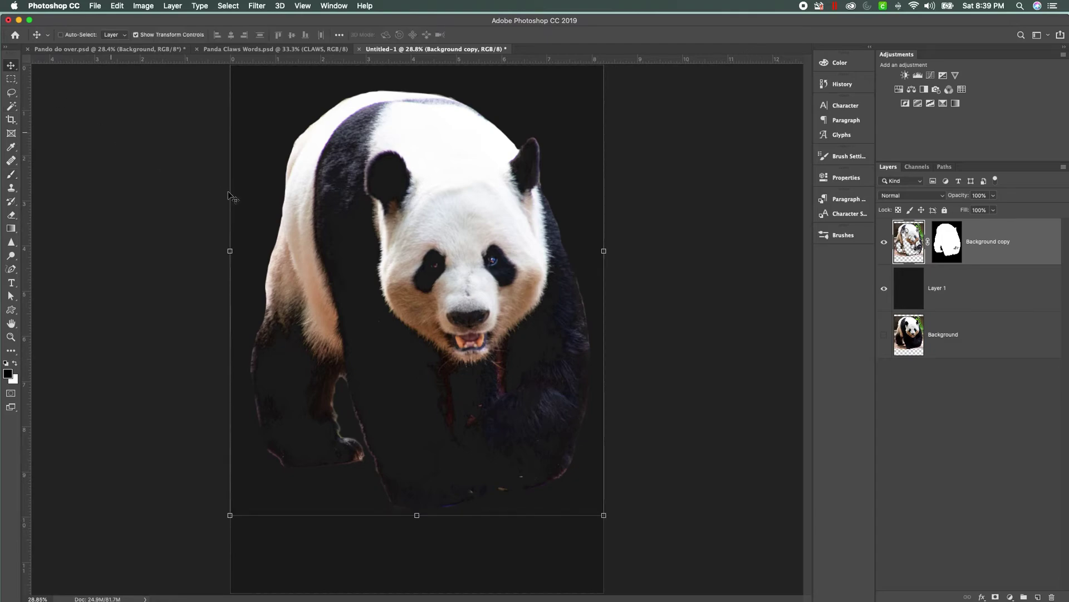
{"action": "left_click_drag", "start_coordinate": [440, 240], "coordinate": [435, 314]}
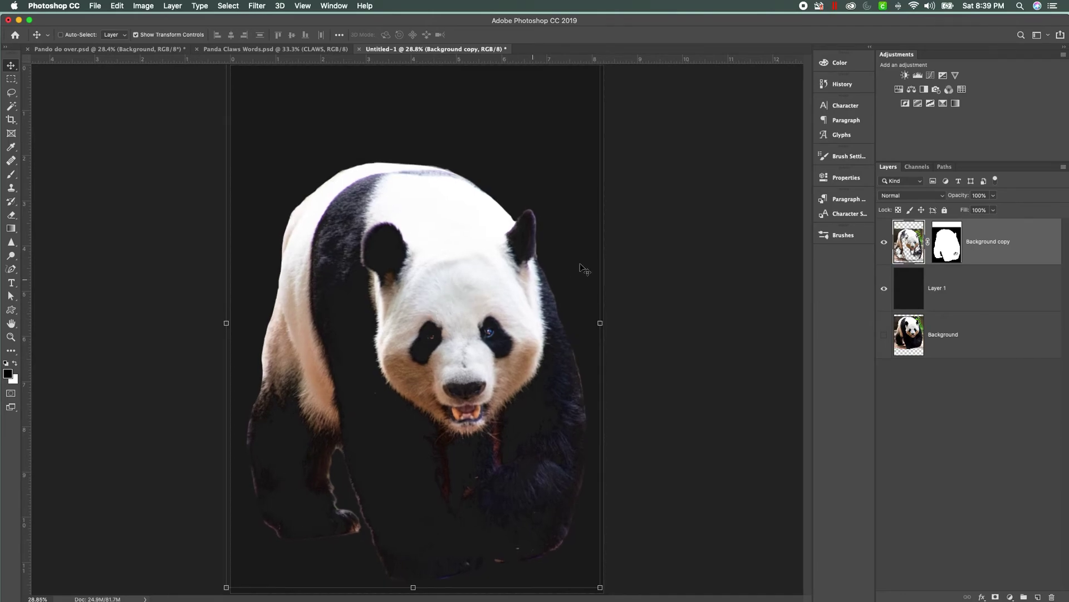
- In Pando do over.psd, hide the PANDA and CLAWS layers, copy the Santa hat on Layer 2 and return to Untitled-1
{"action": "left_click", "coordinate": [124, 50]}
{"action": "scroll", "coordinate": [930, 334], "scroll_direction": "up", "scroll_amount": 4}
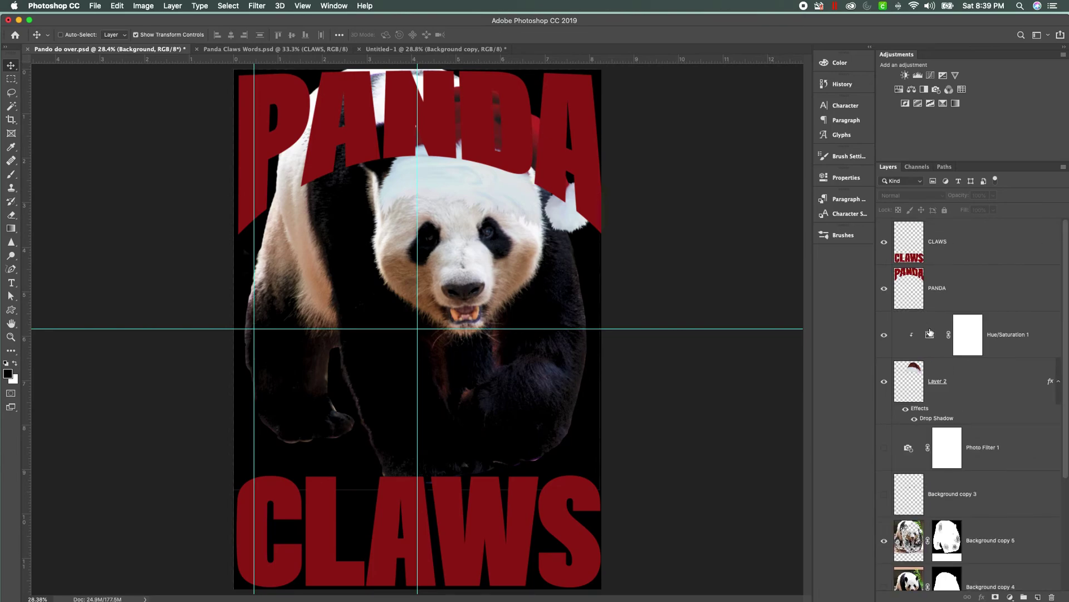
{"action": "left_click", "coordinate": [908, 384]}
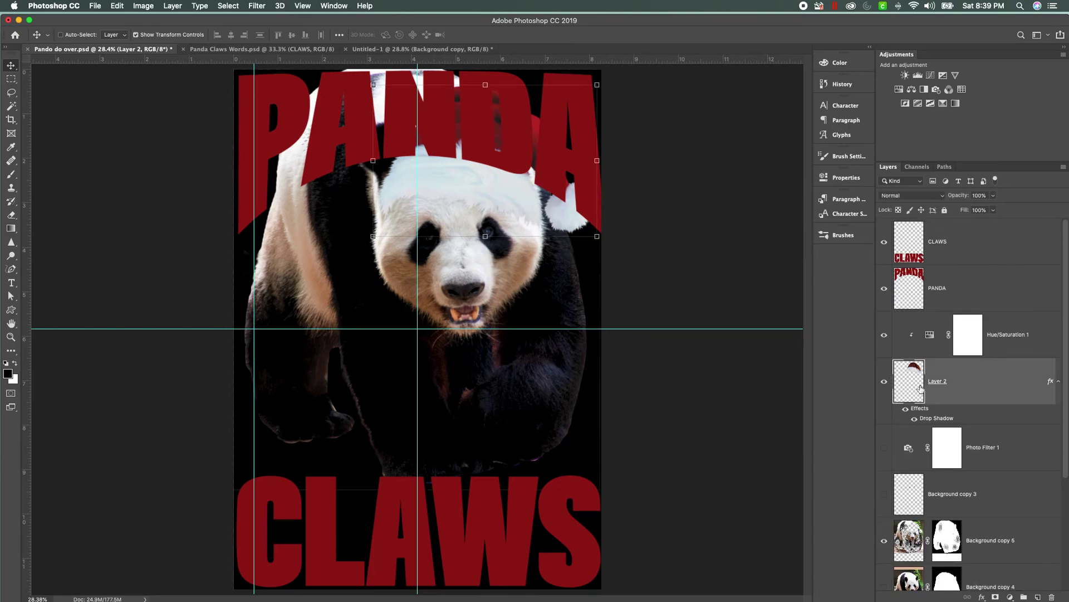
{"action": "left_click", "coordinate": [884, 289]}
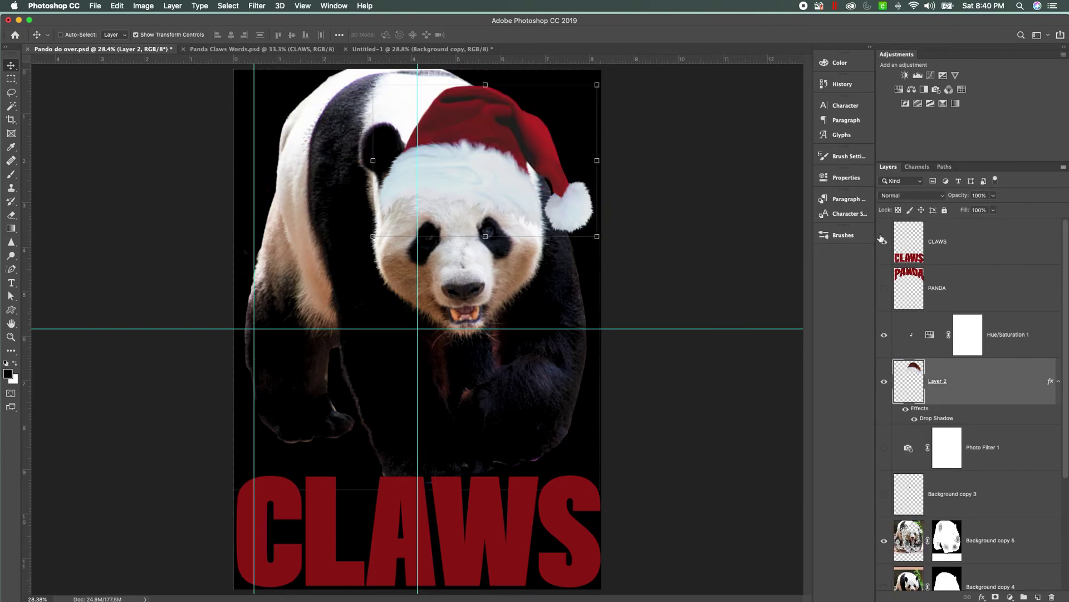
{"action": "left_click", "coordinate": [883, 241]}
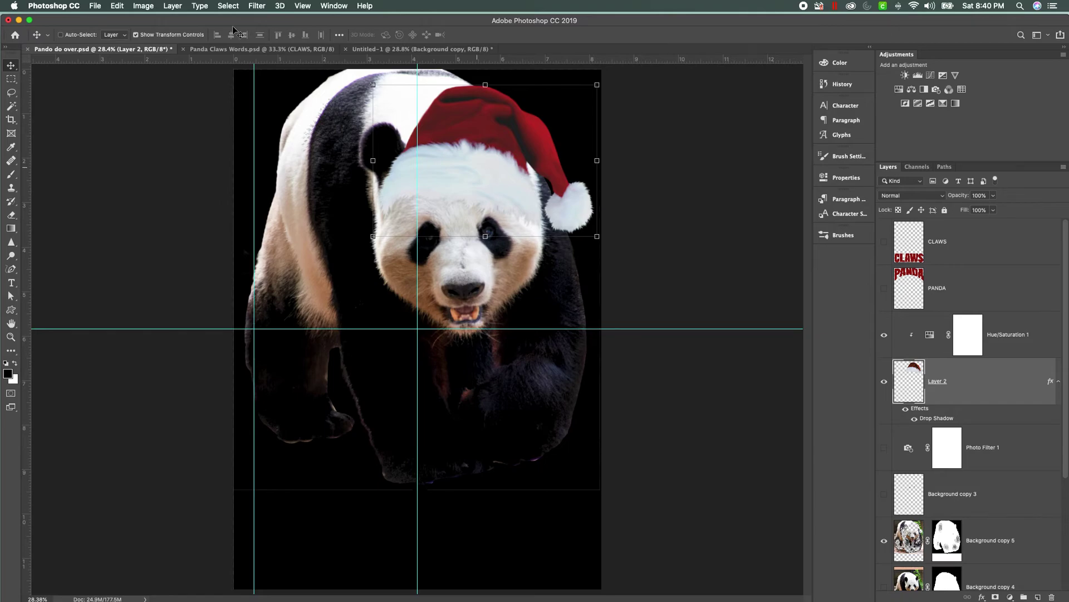
{"action": "left_click", "coordinate": [117, 7]}
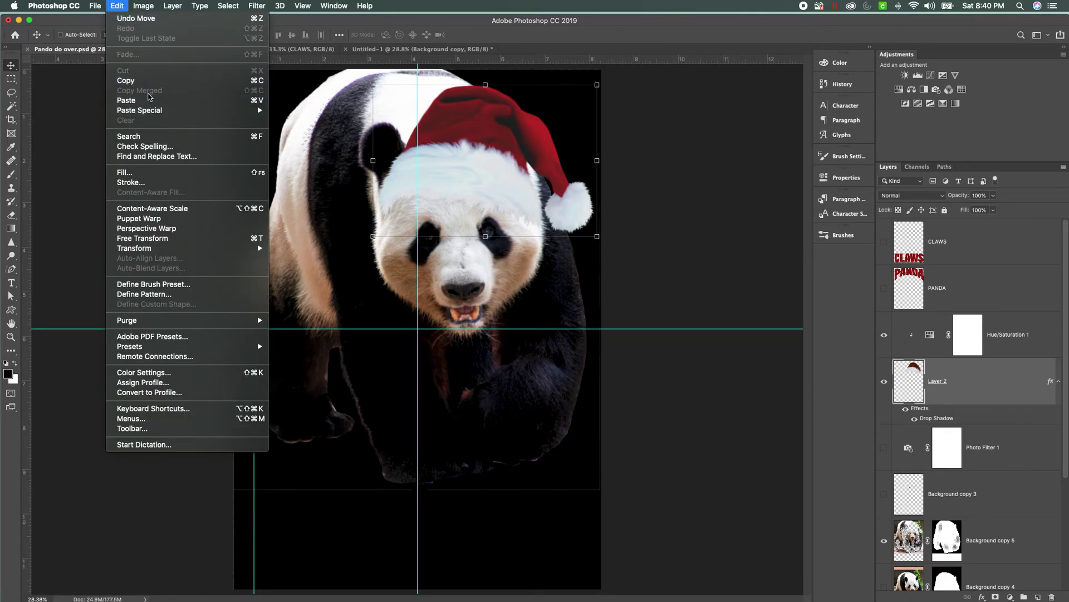
{"action": "left_click", "coordinate": [148, 80]}
{"action": "left_click", "coordinate": [390, 49]}
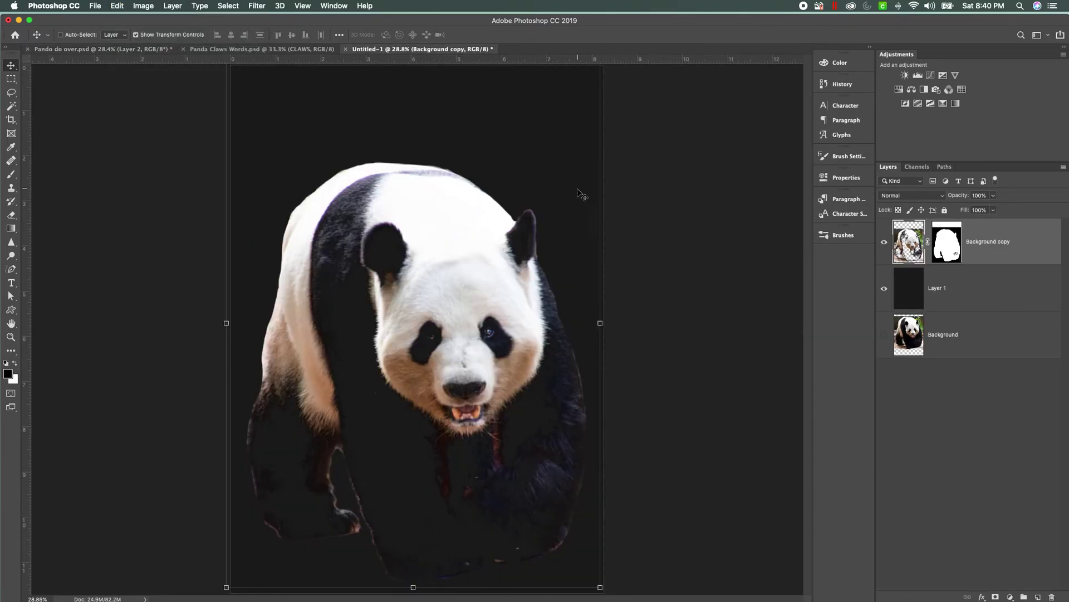
- Paste the Santa hat, rotate it slightly and fit it on the panda's head with the white brim across the forehead
{"action": "key", "text": "super+v"}
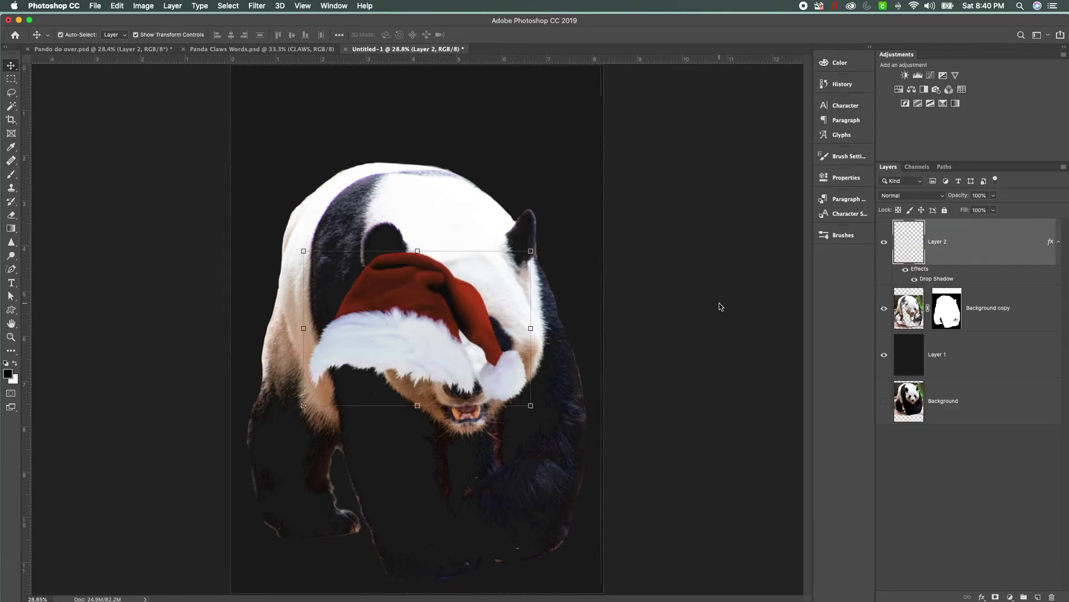
{"action": "left_click_drag", "start_coordinate": [418, 286], "coordinate": [490, 237]}
{"action": "left_click_drag", "start_coordinate": [372, 174], "coordinate": [367, 182]}
{"action": "left_click_drag", "start_coordinate": [462, 255], "coordinate": [461, 256]}
{"action": "key", "text": "Return"}
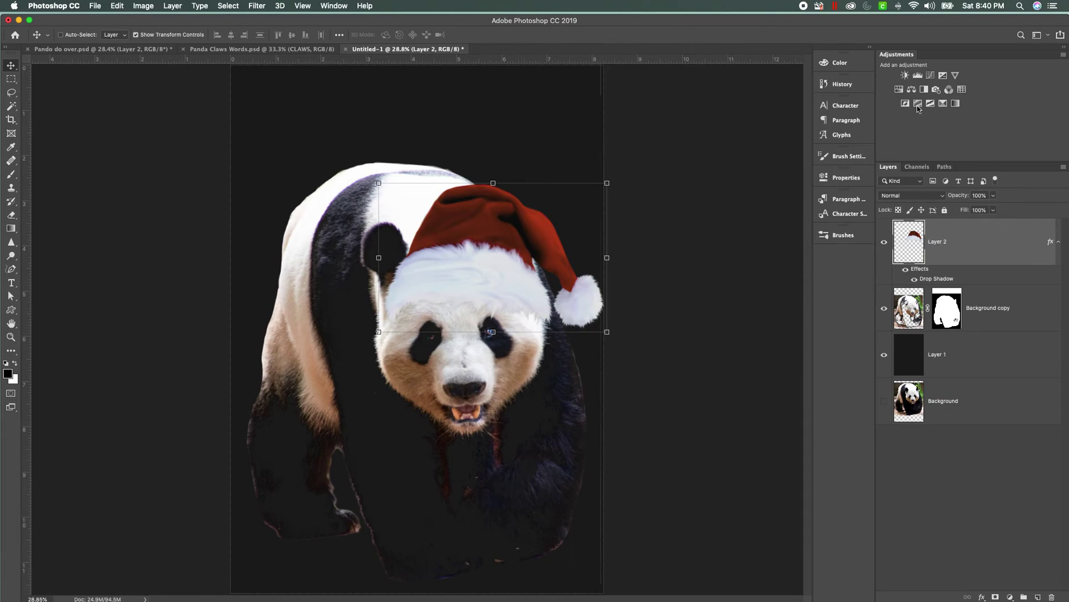
- Add a Hue/Saturation adjustment layer above the Santa hat and set its hue to -9 for a deeper red
{"action": "left_click", "coordinate": [899, 90]}
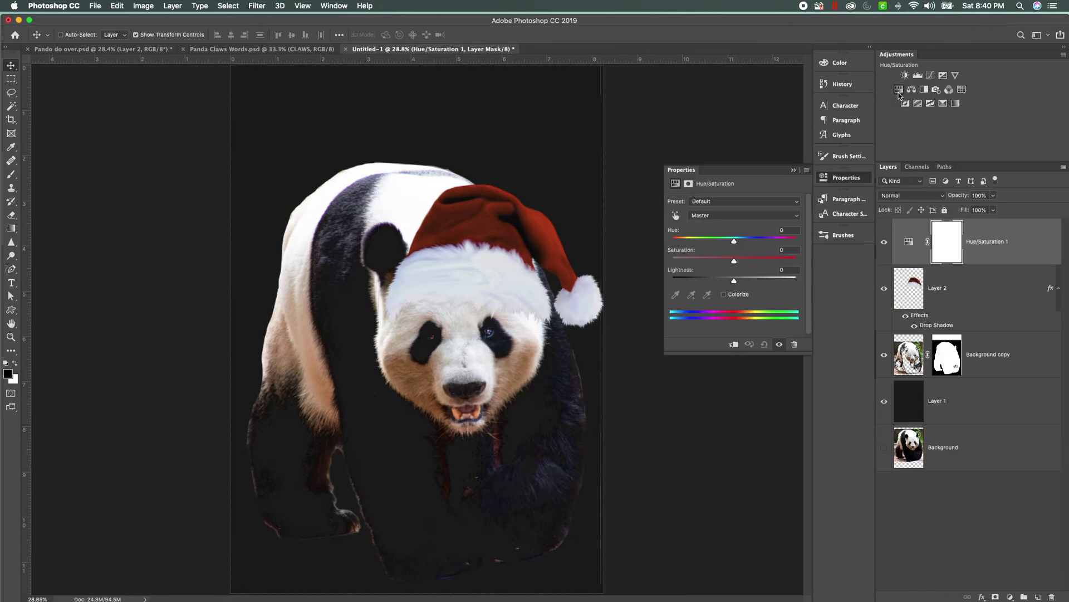
{"action": "left_click", "coordinate": [735, 243]}
{"action": "mouse_move", "coordinate": [735, 243]}
{"action": "left_mouse_down"}
{"action": "mouse_move", "coordinate": [694, 243]}
{"action": "mouse_move", "coordinate": [728, 244]}
{"action": "left_mouse_up"}
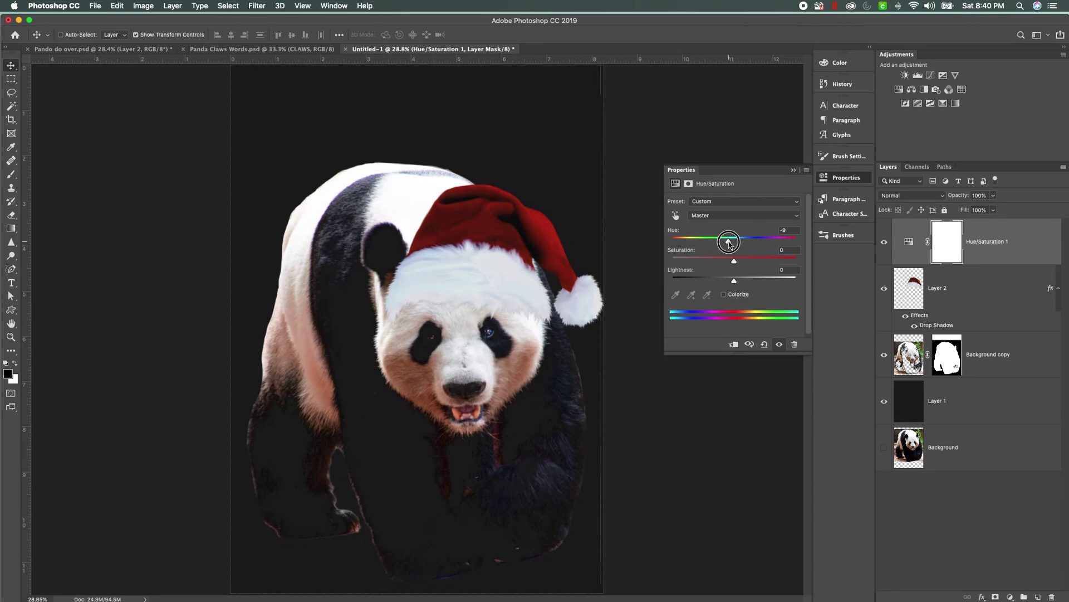
{"action": "left_click", "coordinate": [794, 170]}
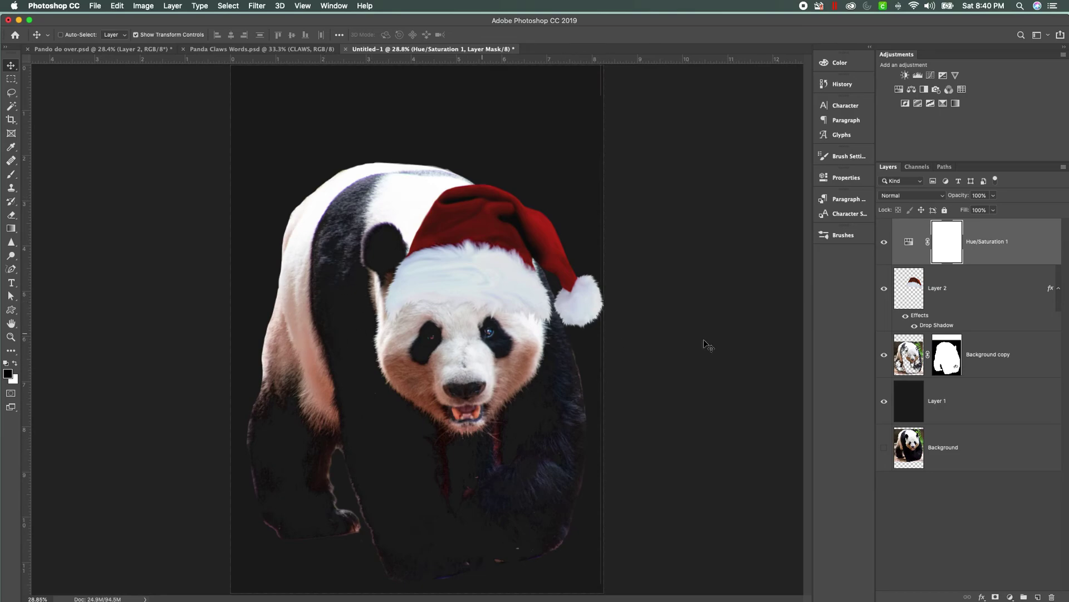
- Clip the Hue/Saturation adjustment to the Santa hat on Layer 2 and merge it down into that layer
{"action": "right_click", "coordinate": [985, 246]}
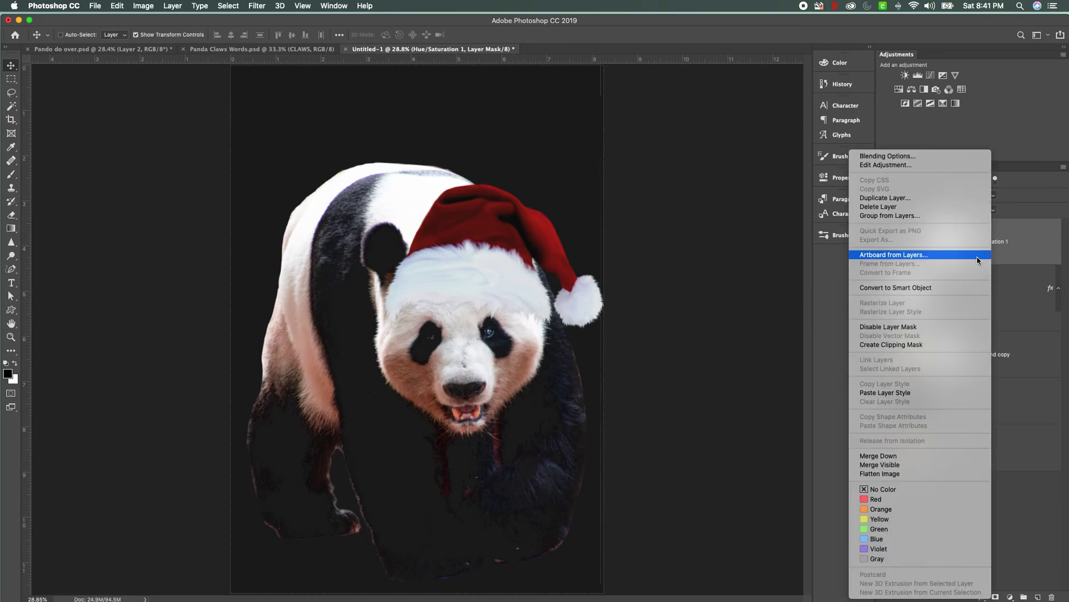
{"action": "left_click", "coordinate": [934, 346]}
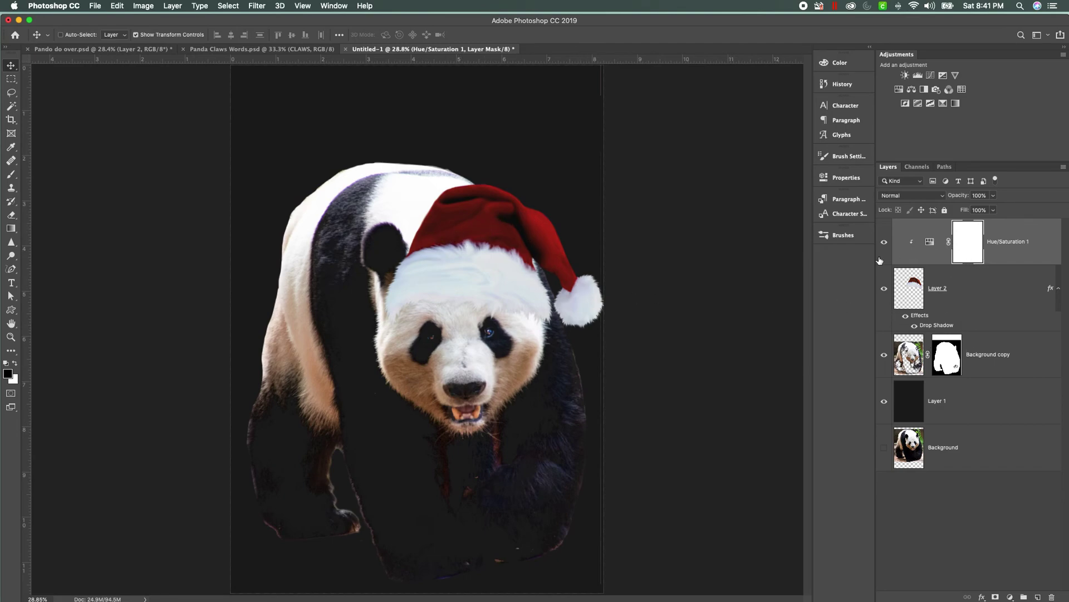
{"action": "right_click", "coordinate": [1022, 254]}
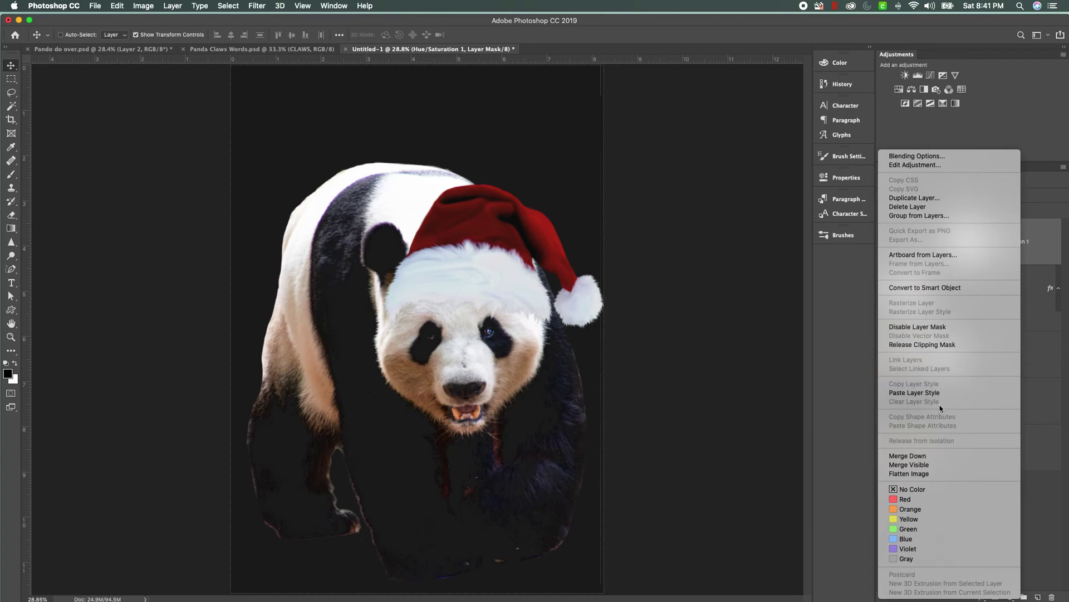
{"action": "left_click", "coordinate": [930, 456]}
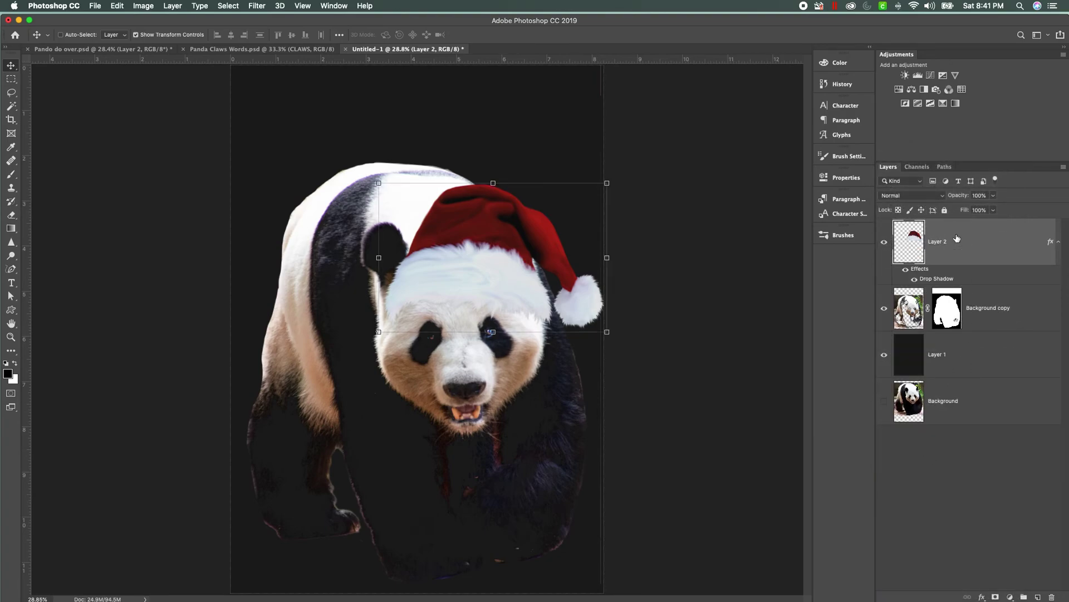
- Retouch the midtones of the chest and leg fur on the Background copy layer with the Dodge tool at 42% exposure
{"action": "left_click", "coordinate": [960, 368]}
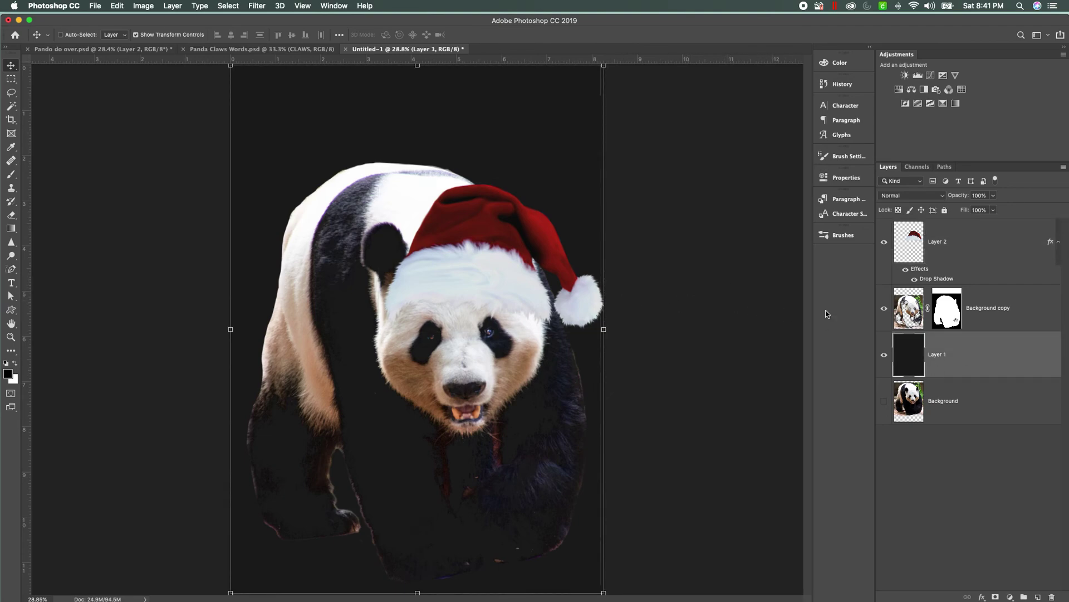
{"action": "key", "text": "alt+]"}
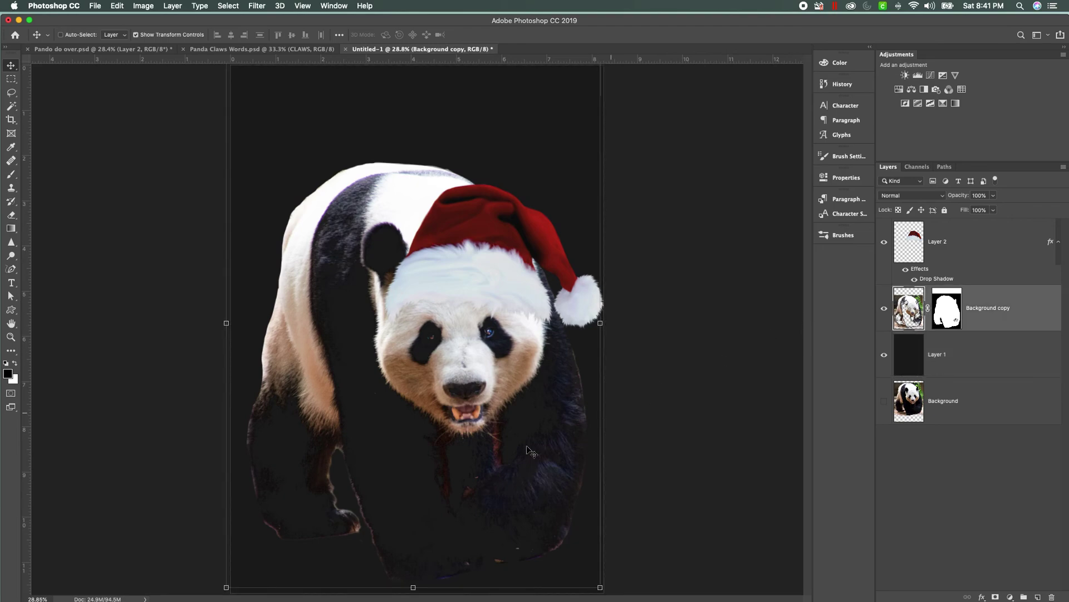
{"action": "left_click", "coordinate": [11, 255]}
{"action": "mouse_move", "coordinate": [446, 443]}
{"action": "left_mouse_down"}
{"action": "mouse_move", "coordinate": [445, 482]}
{"action": "mouse_move", "coordinate": [441, 442]}
{"action": "left_mouse_up"}
{"action": "mouse_move", "coordinate": [438, 483]}
{"action": "left_mouse_down"}
{"action": "mouse_move", "coordinate": [440, 440]}
{"action": "mouse_move", "coordinate": [439, 492]}
{"action": "mouse_move", "coordinate": [468, 490]}
{"action": "left_mouse_up"}
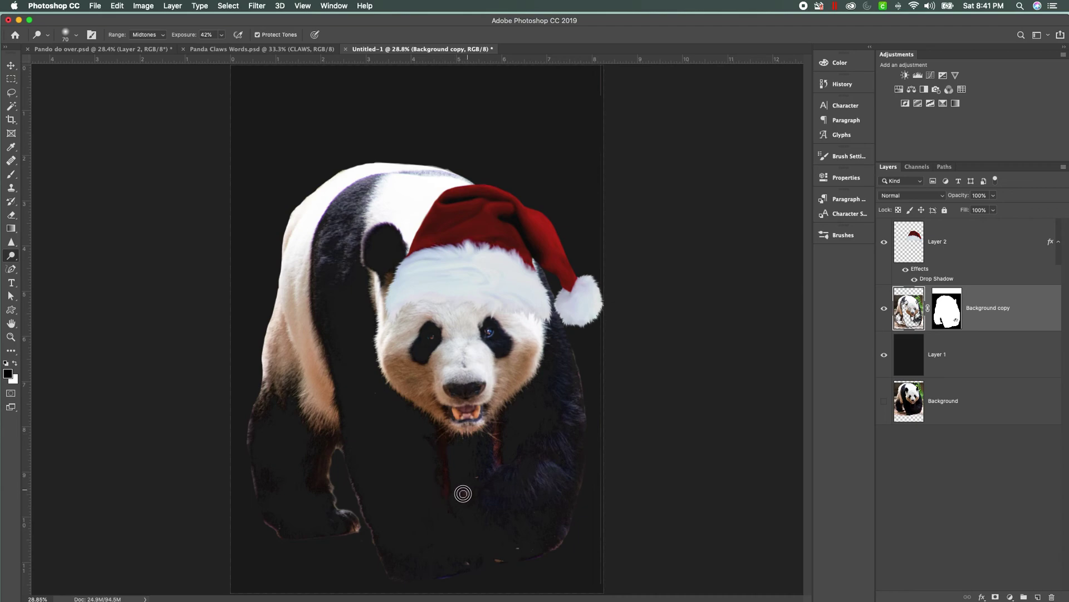
{"action": "mouse_move", "coordinate": [328, 457]}
{"action": "left_mouse_down"}
{"action": "mouse_move", "coordinate": [295, 457]}
{"action": "mouse_move", "coordinate": [272, 402]}
{"action": "mouse_move", "coordinate": [346, 461]}
{"action": "mouse_move", "coordinate": [507, 445]}
{"action": "mouse_move", "coordinate": [494, 440]}
{"action": "mouse_move", "coordinate": [467, 491]}
{"action": "mouse_move", "coordinate": [570, 510]}
{"action": "mouse_move", "coordinate": [551, 493]}
{"action": "mouse_move", "coordinate": [553, 451]}
{"action": "left_mouse_up"}
- Hide the near-black Layer 1 and merge the visible hat and panda layers into one layer
{"action": "left_click", "coordinate": [958, 248]}
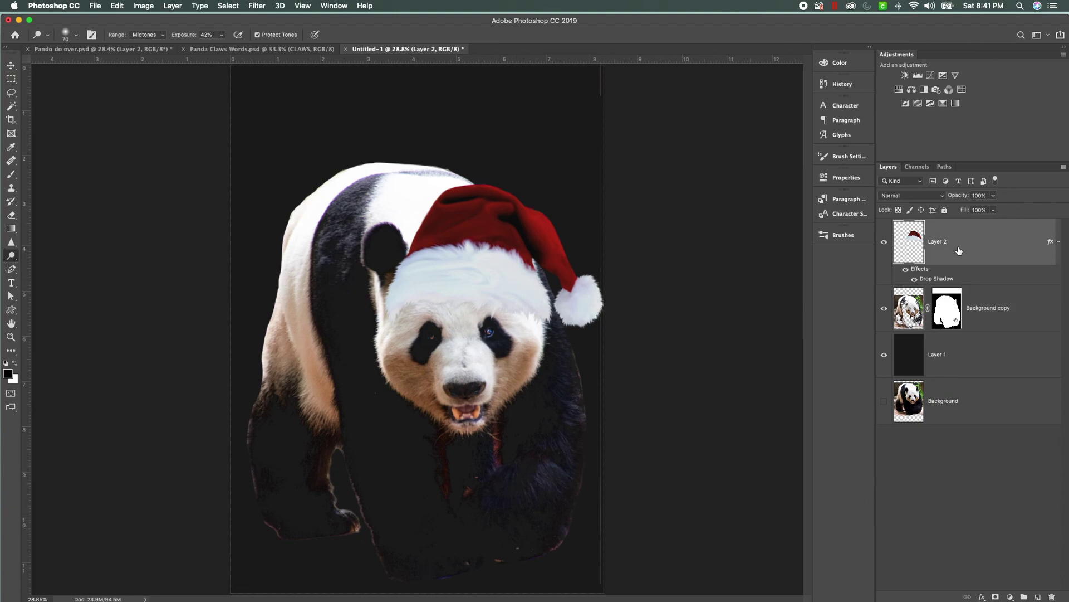
{"action": "left_click", "coordinate": [885, 354]}
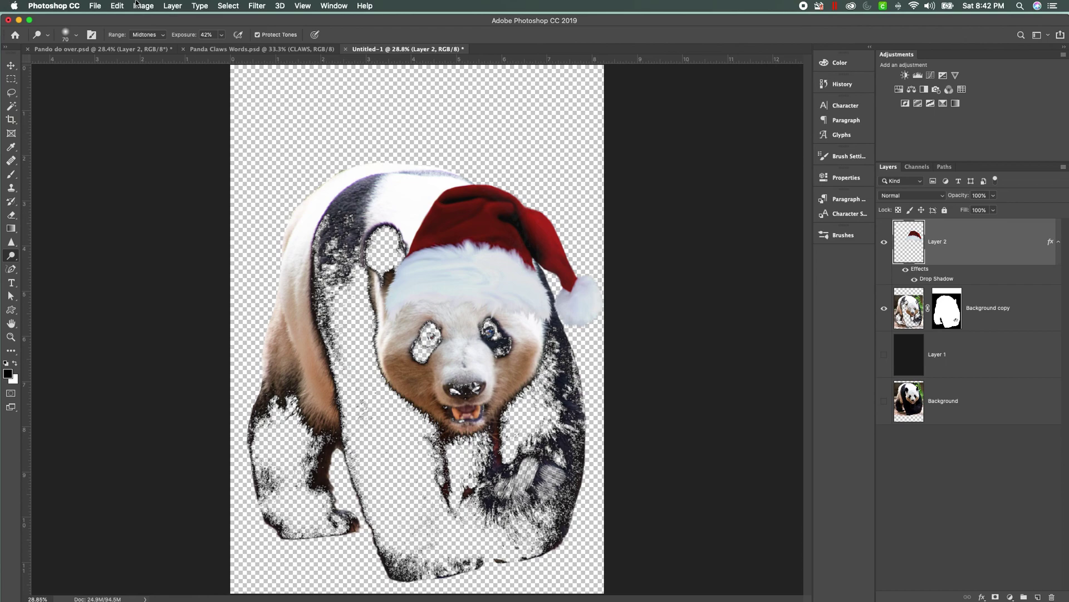
{"action": "left_click", "coordinate": [173, 5]}
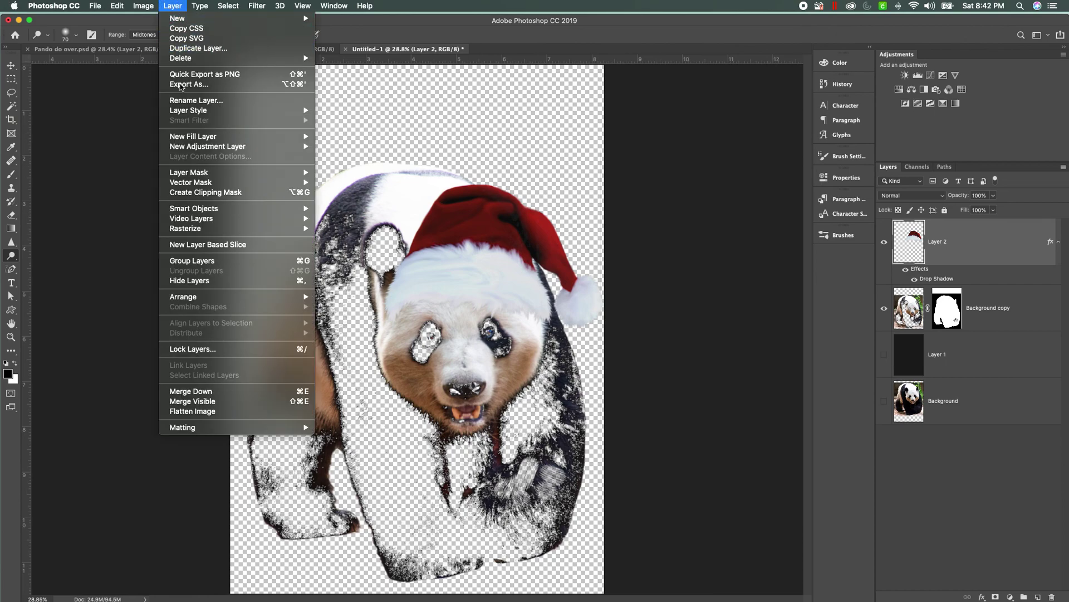
{"action": "left_click", "coordinate": [192, 401]}
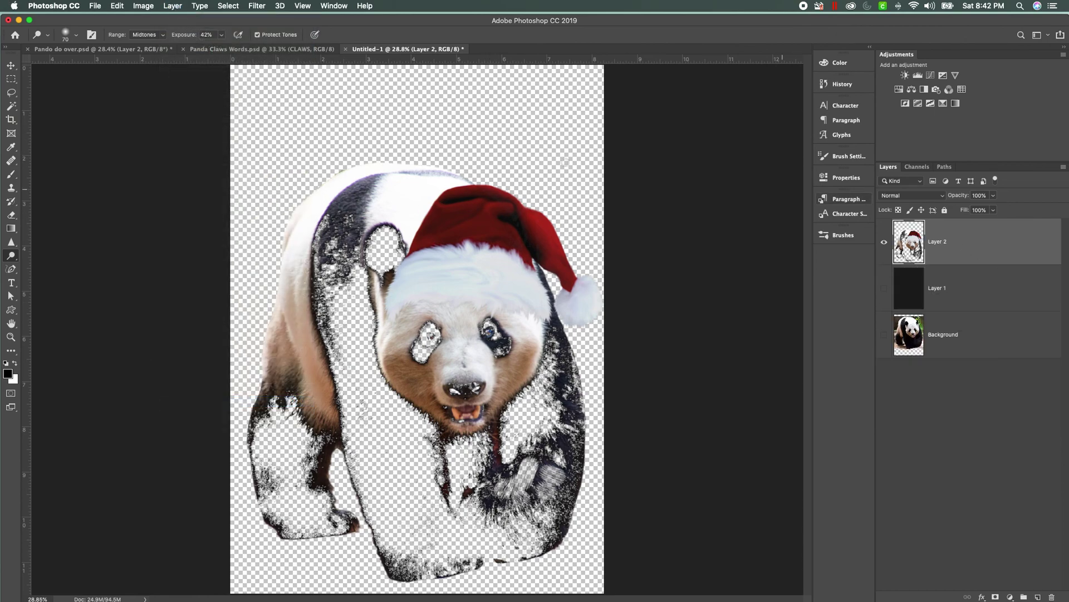
- Start a quick PNG export of the merged panda artwork and select the whole suggested file name for replacement
{"action": "left_click", "coordinate": [96, 6]}
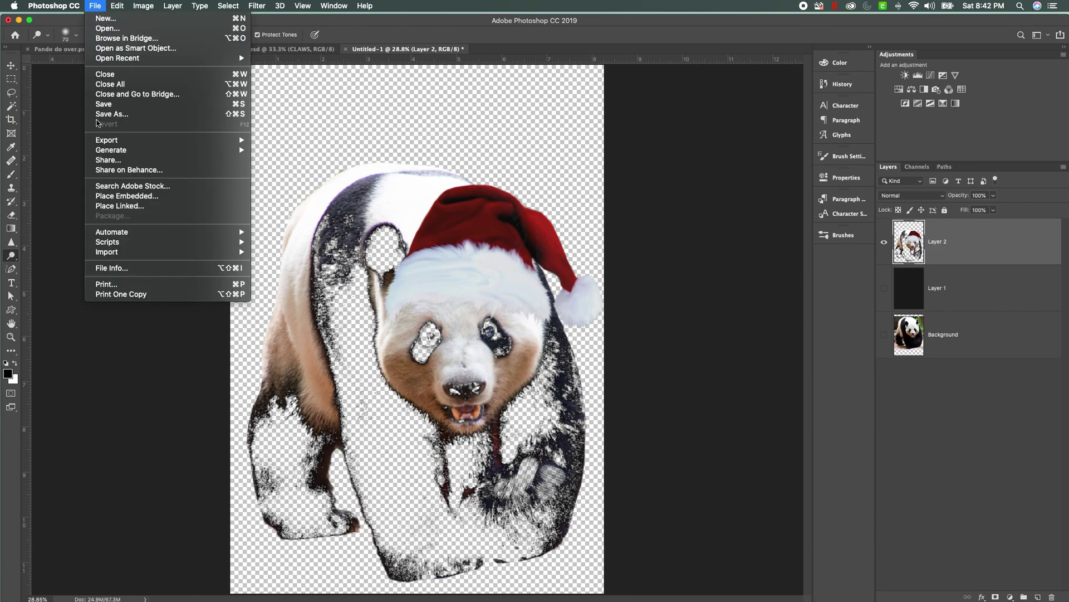
{"action": "mouse_move", "coordinate": [223, 139]}
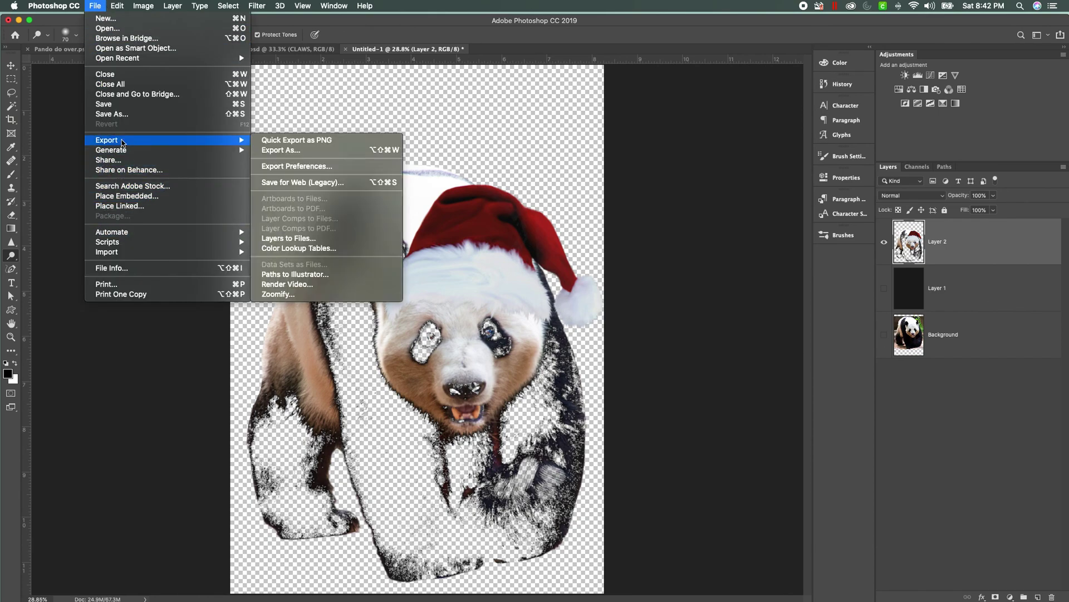
{"action": "left_click", "coordinate": [290, 141]}
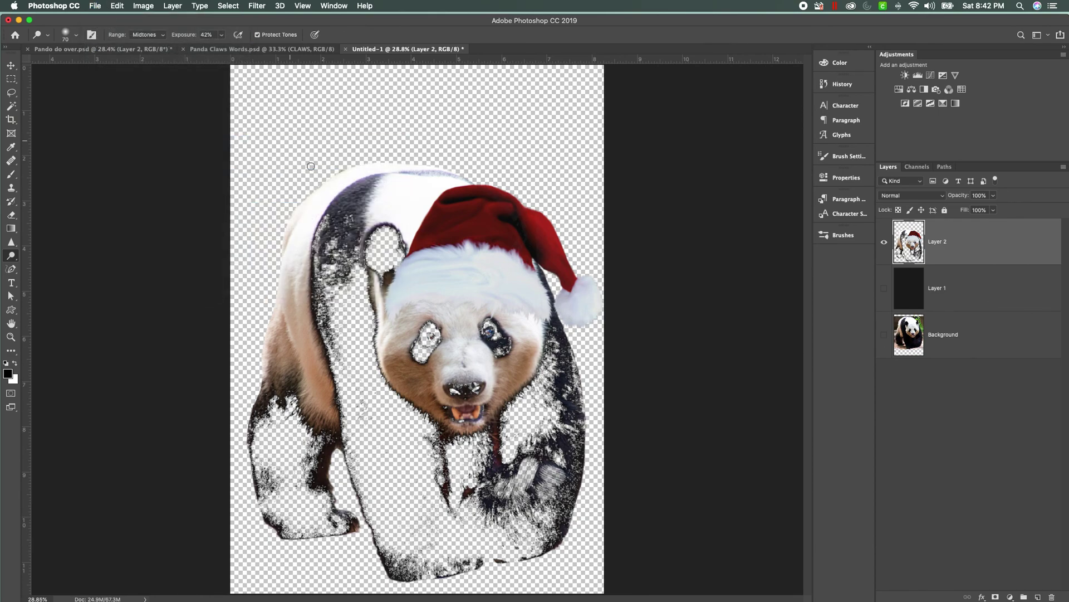
{"action": "key", "text": "super+a"}
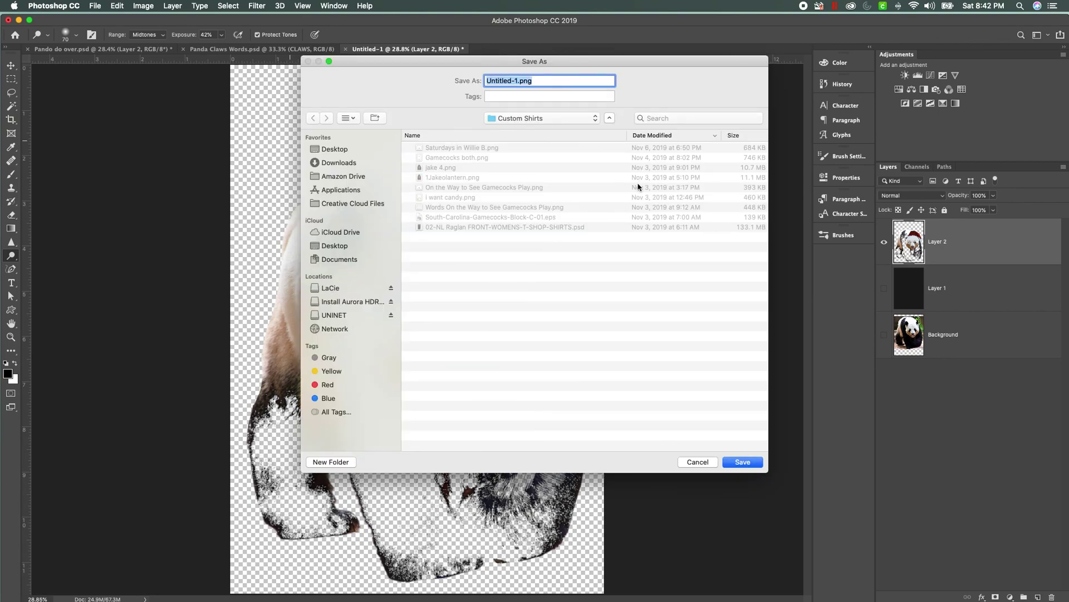